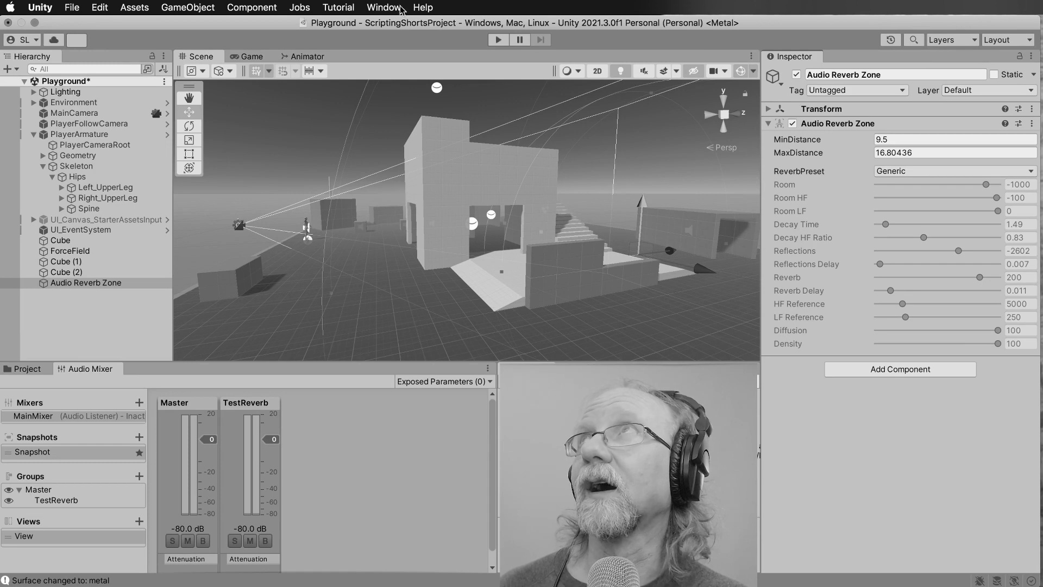
Play the scene and run the character past the orange wall into the existing audio reverb zone.
left_click(498, 40)
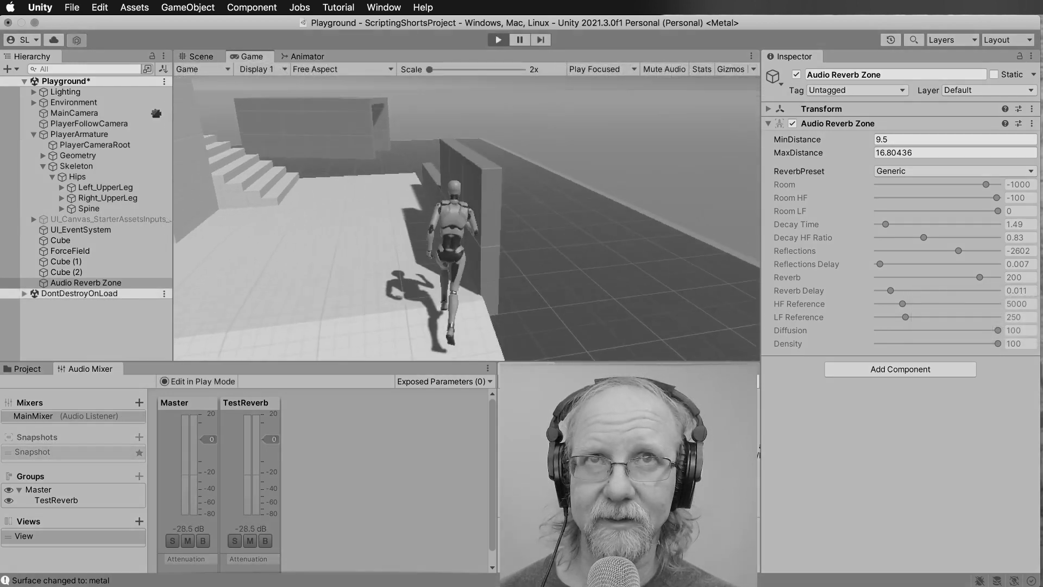
key("w")
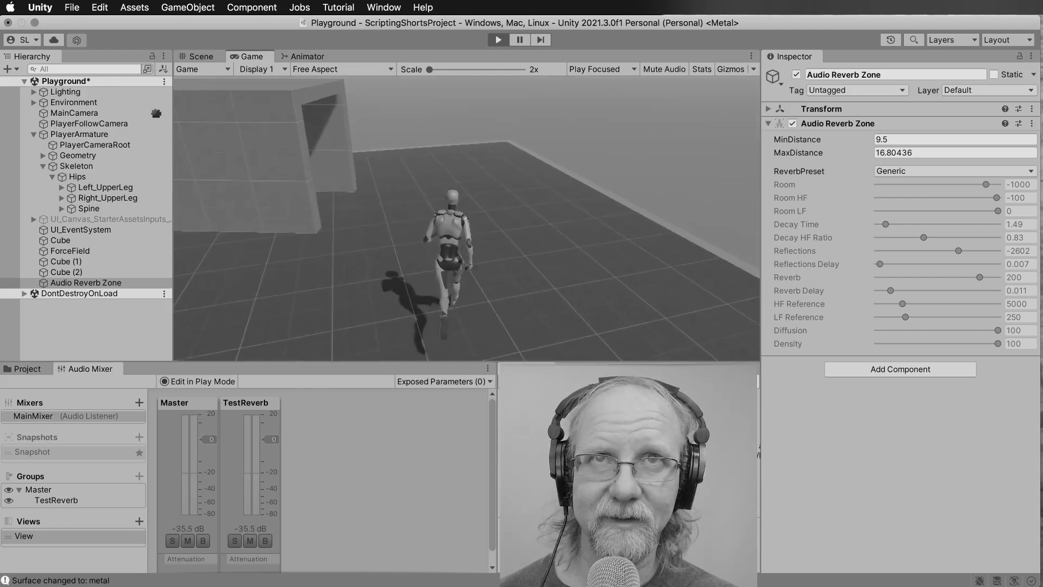
key("w")
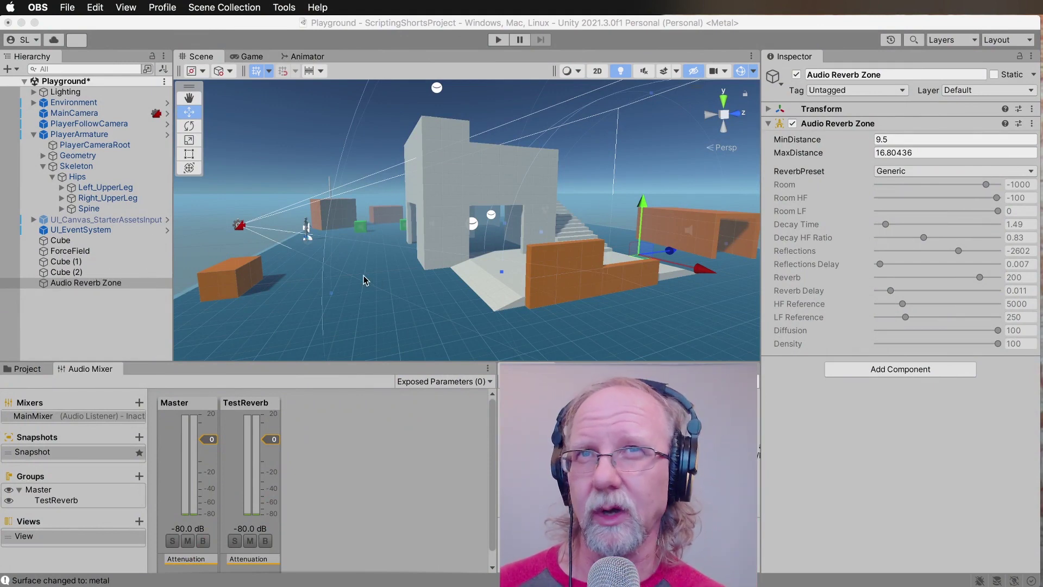
left_click_drag(364, 278, 360, 317, "alt")
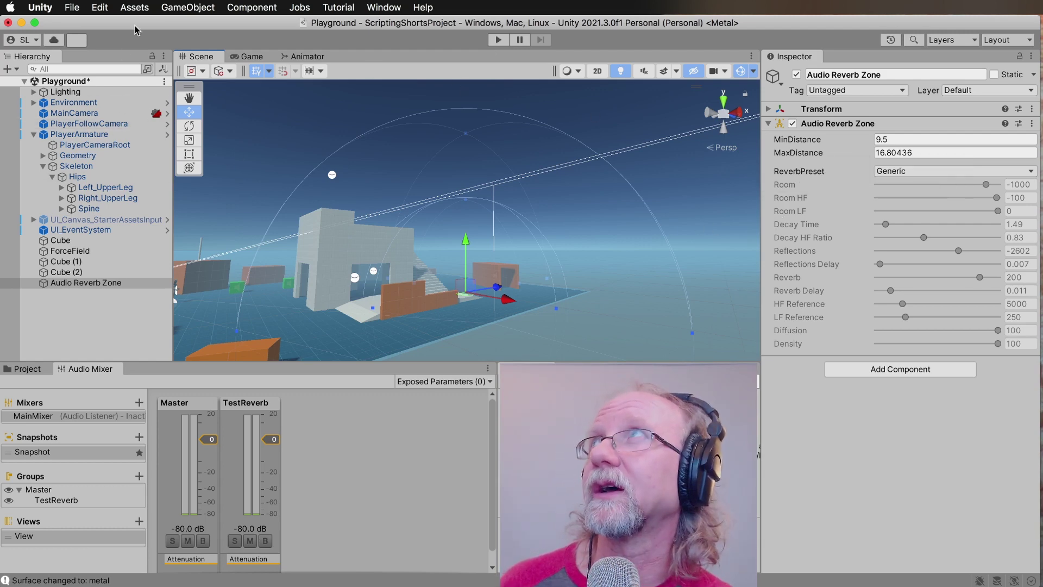
left_click(181, 7)
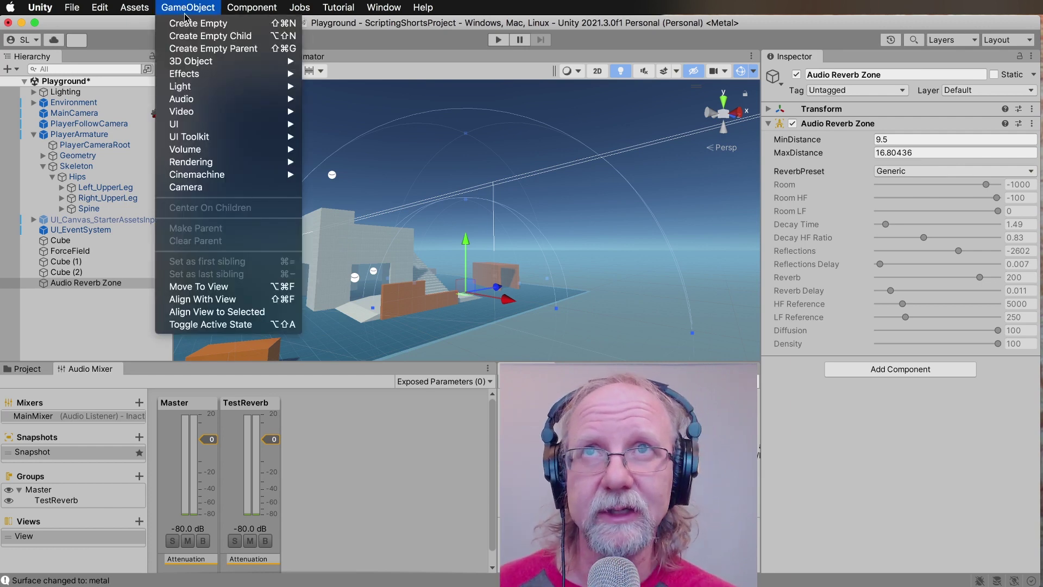
mouse_move(198, 64)
mouse_move(203, 99)
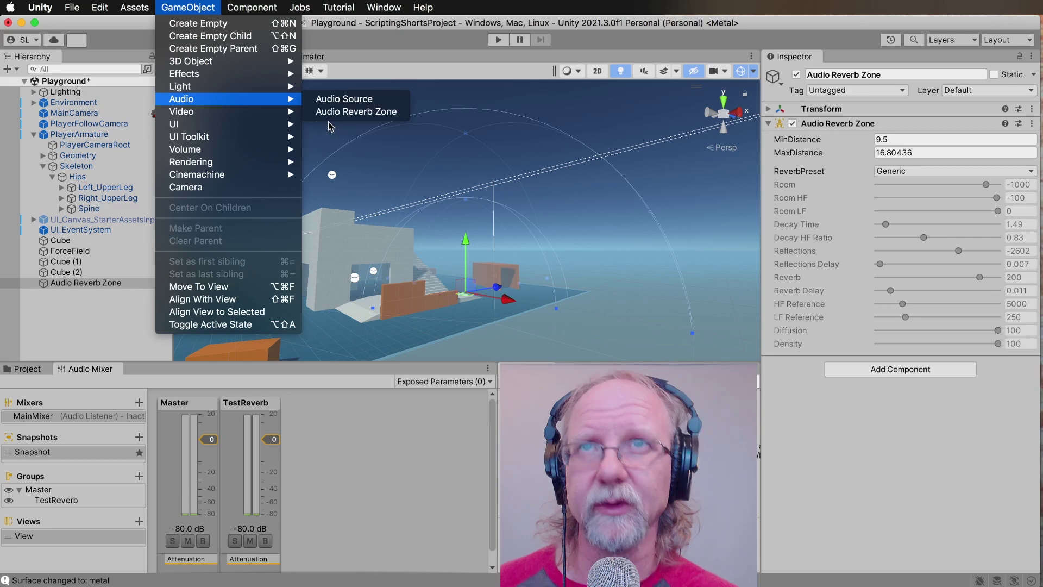
left_click(142, 356)
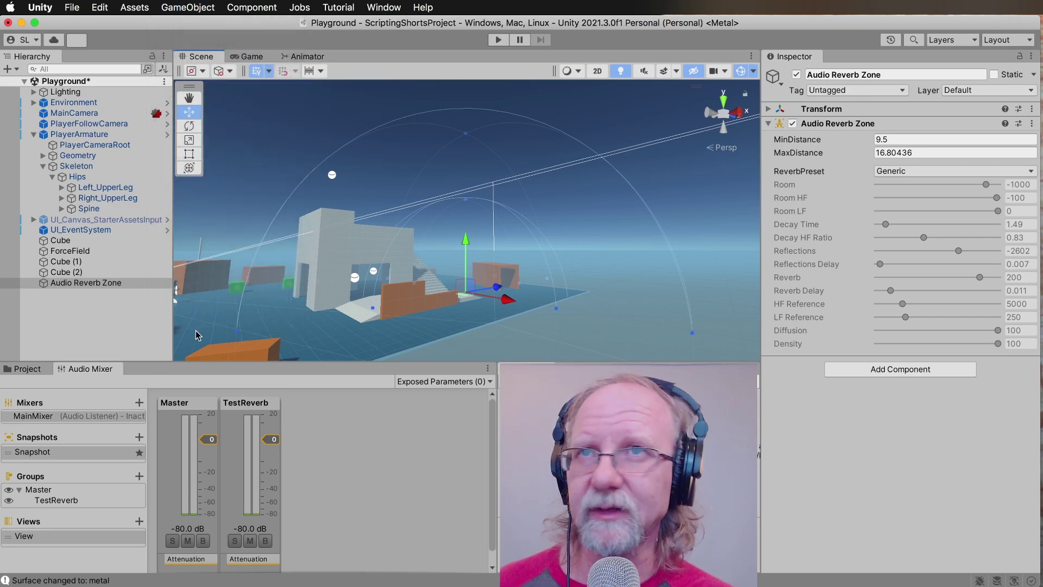
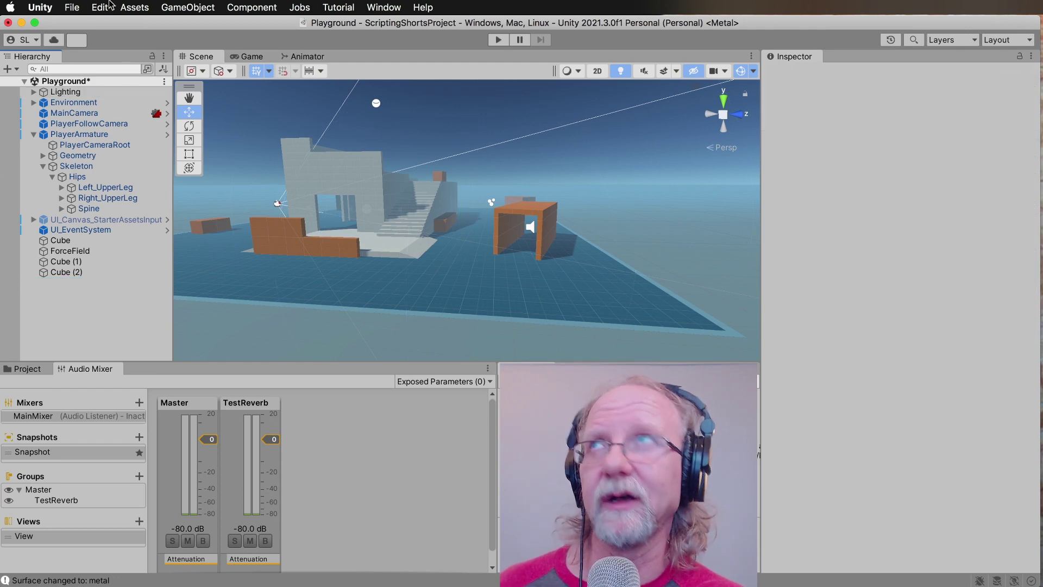
Create a 3D sphere and position it just above the floor near the open orange tunnel.
left_click(187, 7)
mouse_move(187, 65)
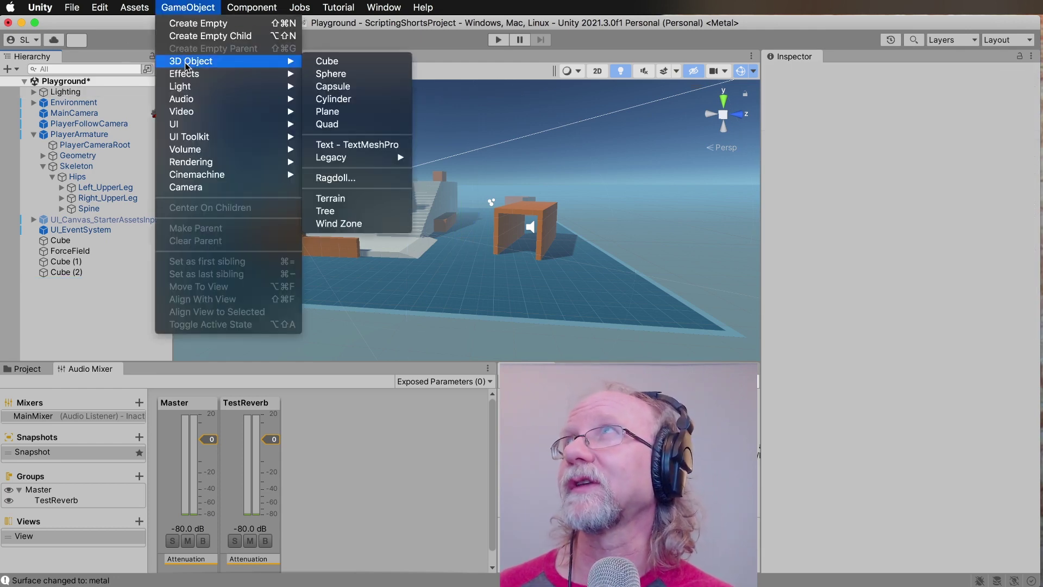
left_click(327, 75)
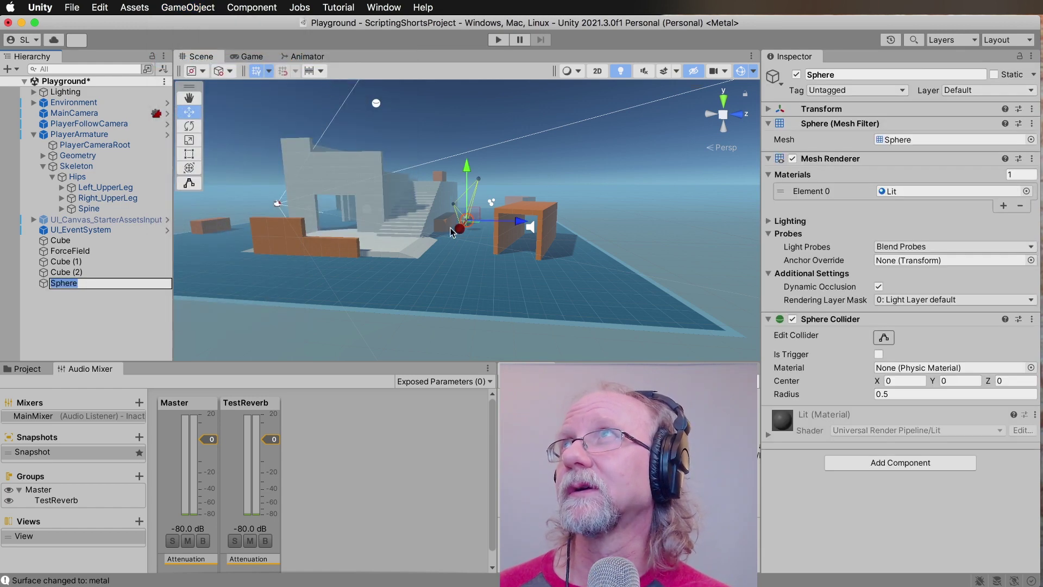
left_click_drag(464, 231, 451, 290)
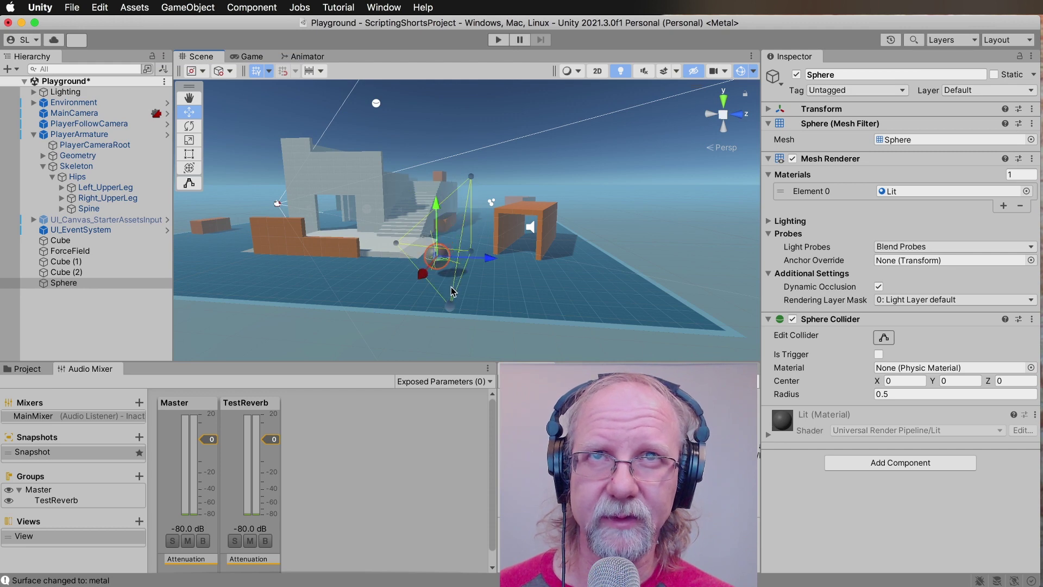
left_click(488, 259)
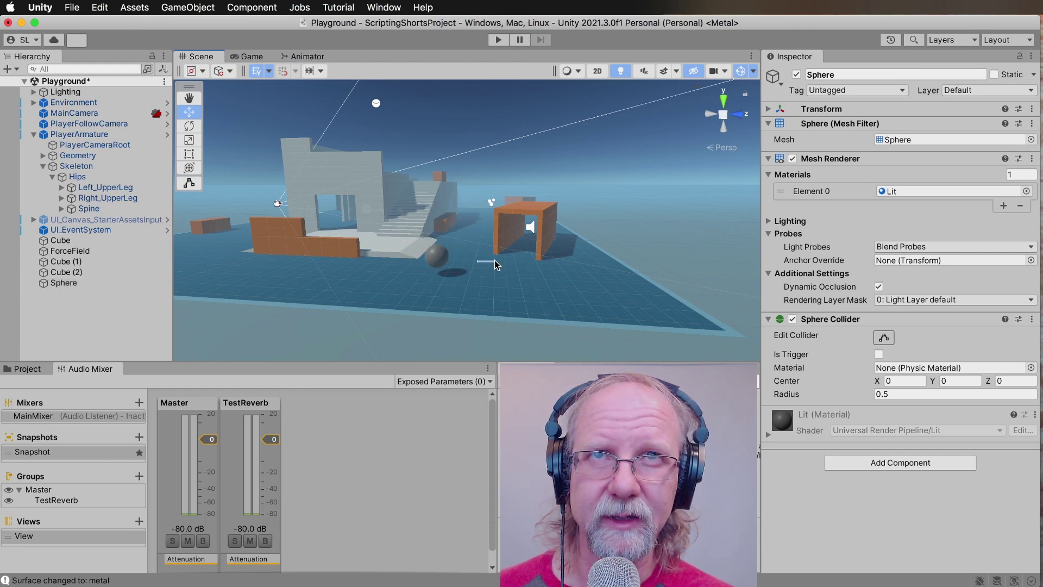
left_click(441, 263)
left_click_drag(489, 261, 517, 259)
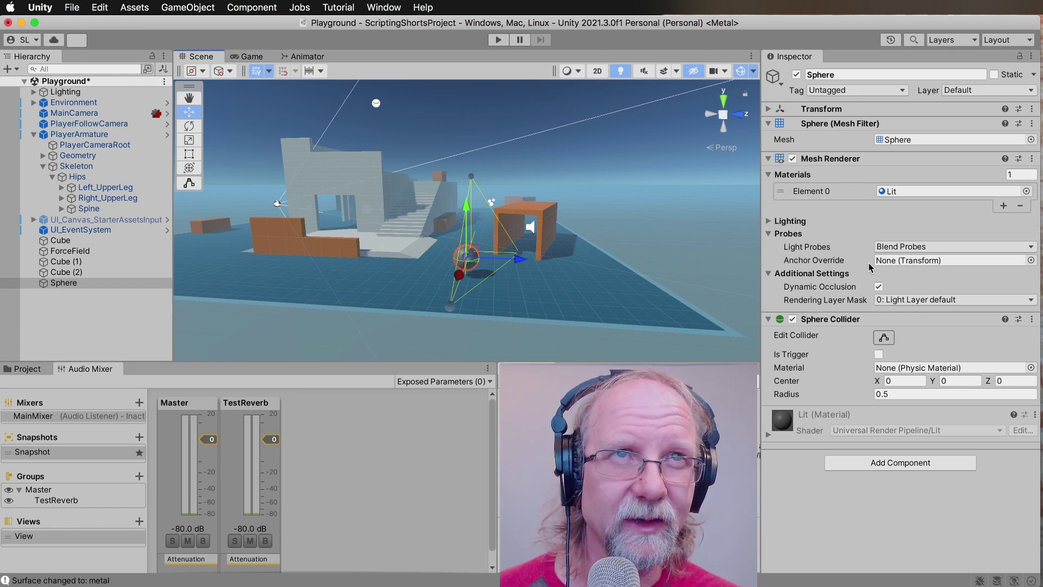
Set the sphere's Light Probes to Off and add an Audio Reverb Zone component to it.
left_click(891, 248)
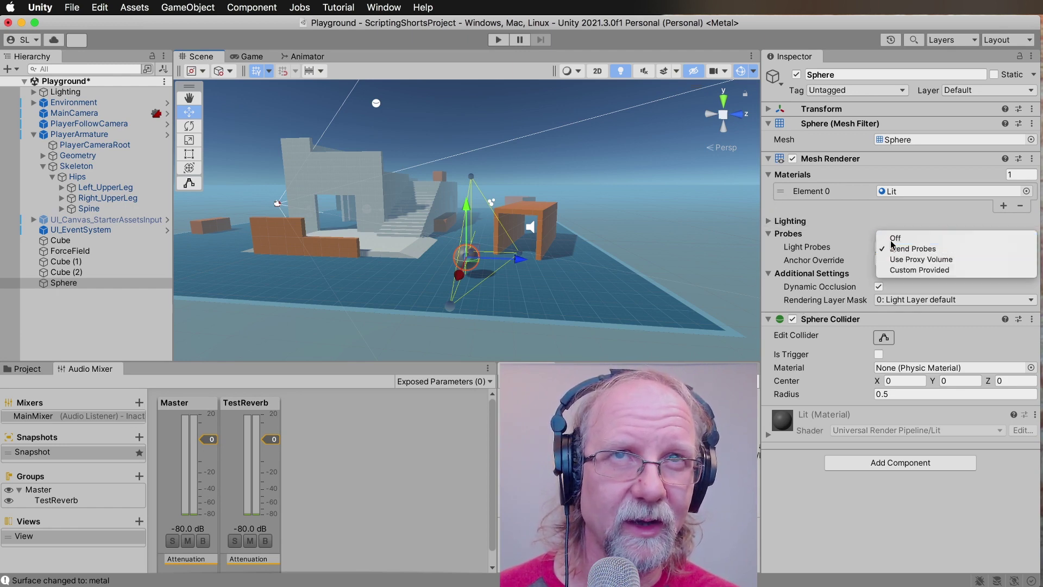
left_click(891, 238)
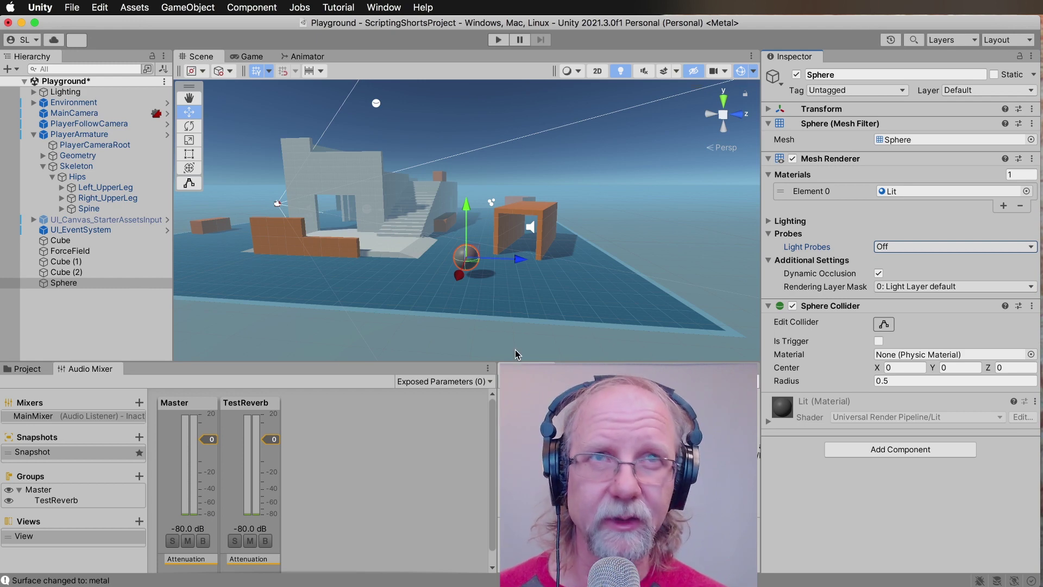
left_click(915, 449)
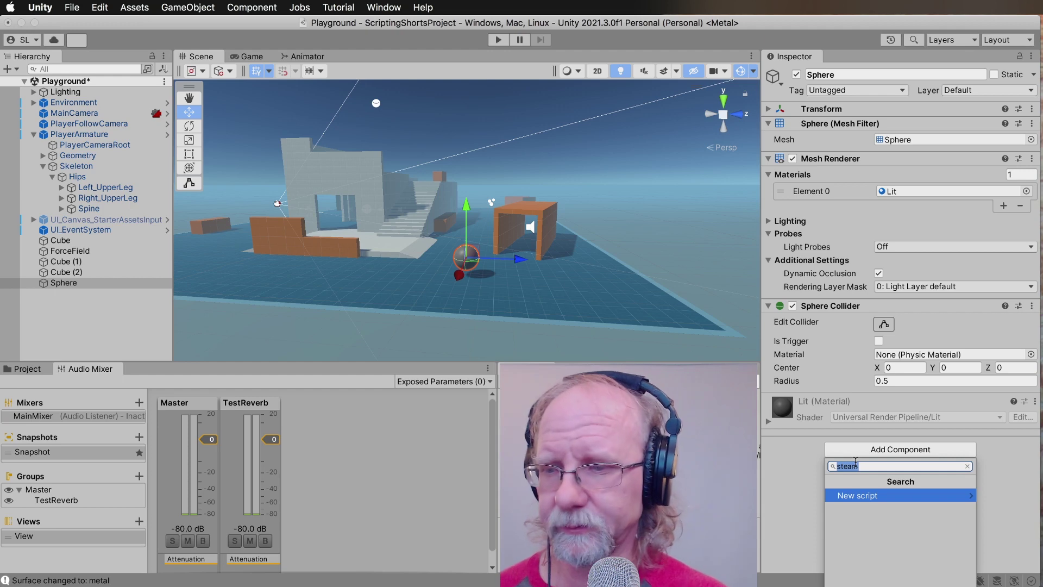
type("rev")
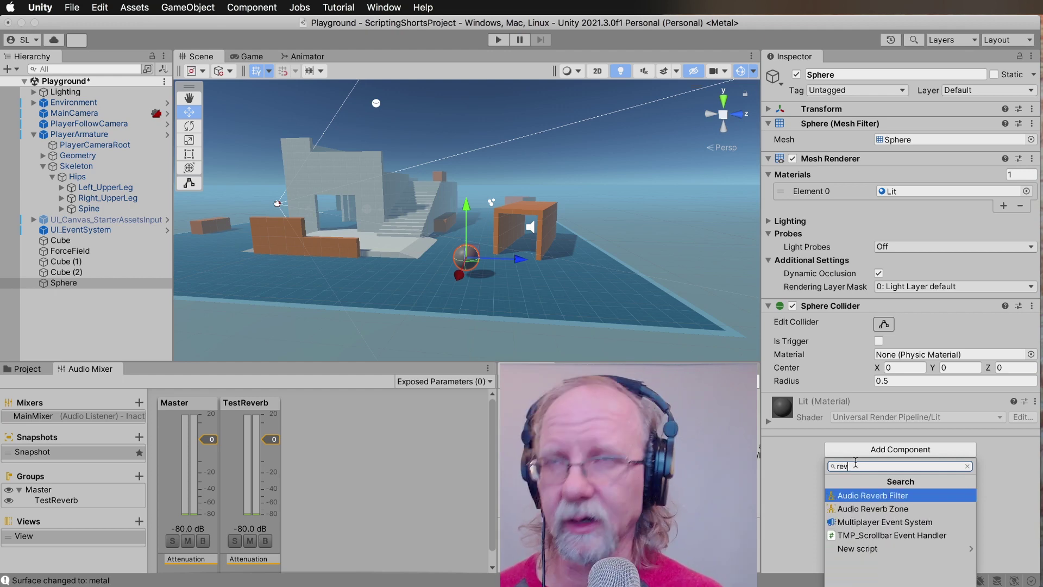
left_click(864, 511)
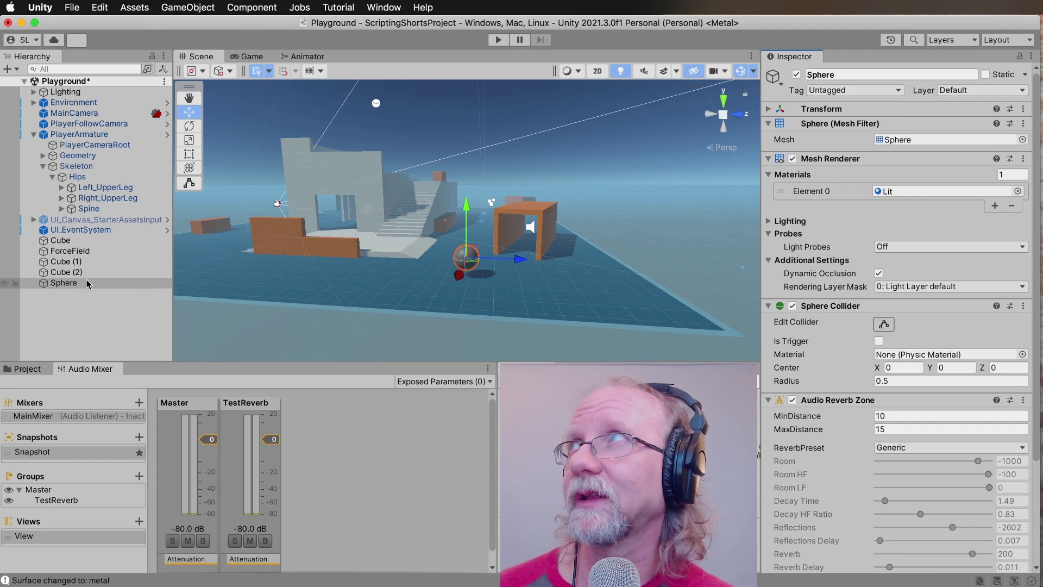
Examine the reverb zone's range around the sphere and its MinDistance and MaxDistance settings.
left_click(69, 283)
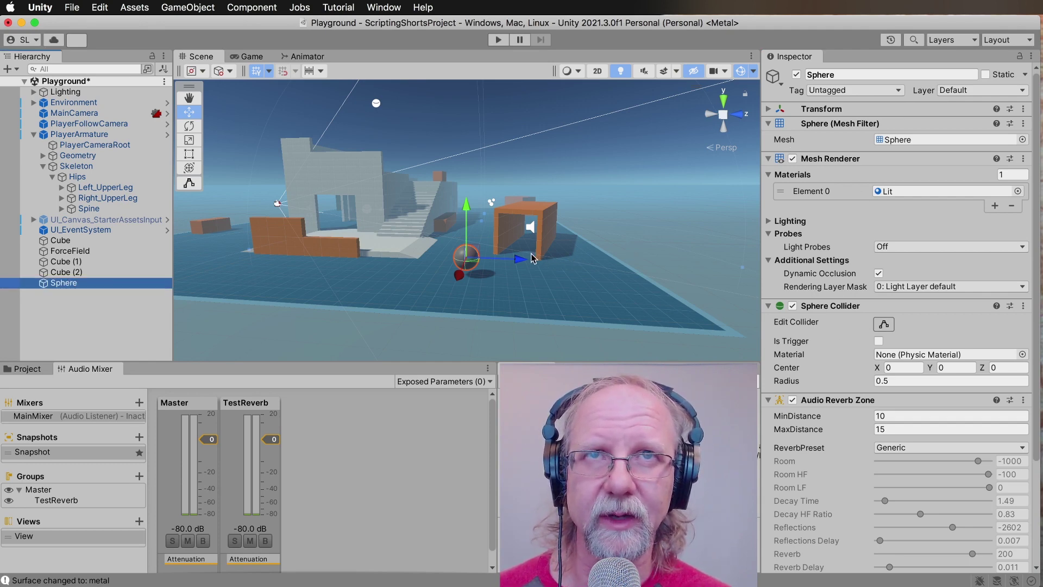
mouse_move(520, 259)
left_mouse_down()
mouse_move(580, 263)
mouse_move(497, 260)
mouse_move(580, 262)
mouse_move(490, 241)
mouse_move(549, 242)
mouse_move(513, 242)
mouse_move(523, 241)
left_mouse_up()
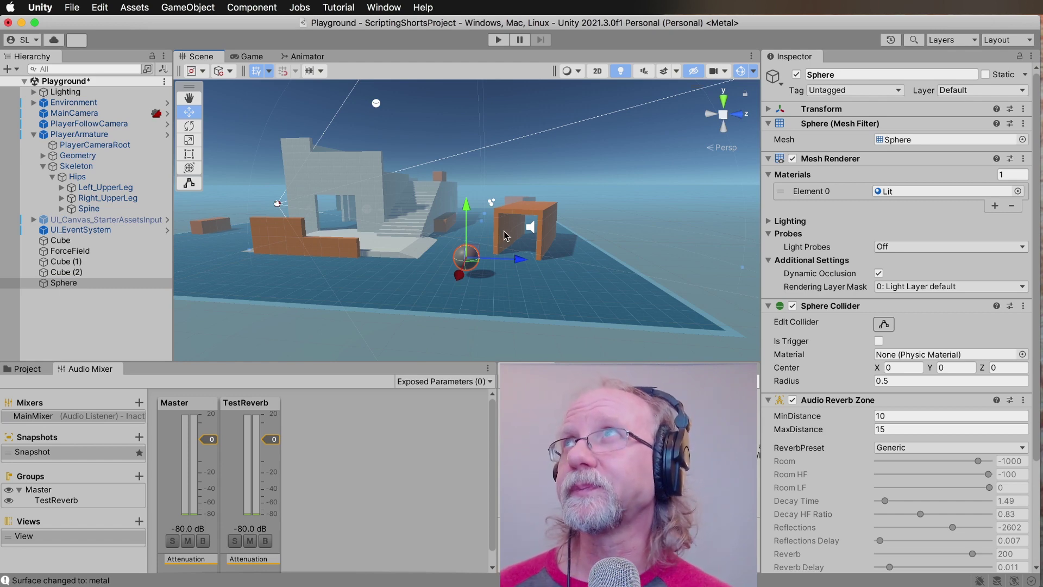
key("alt")
left_click_drag(439, 279, 440, 163, "alt")
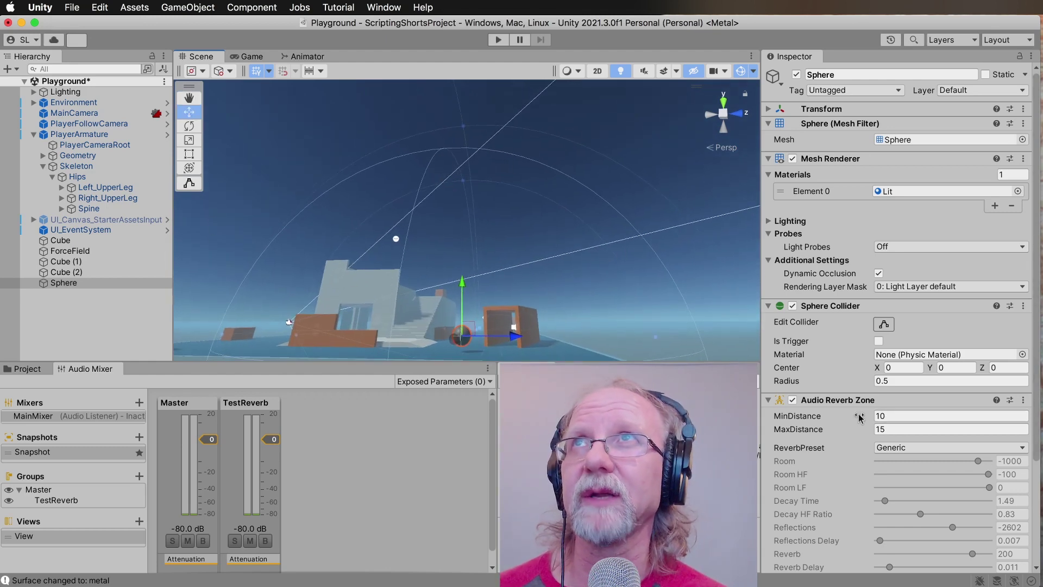
scroll(874, 416, "down", 5)
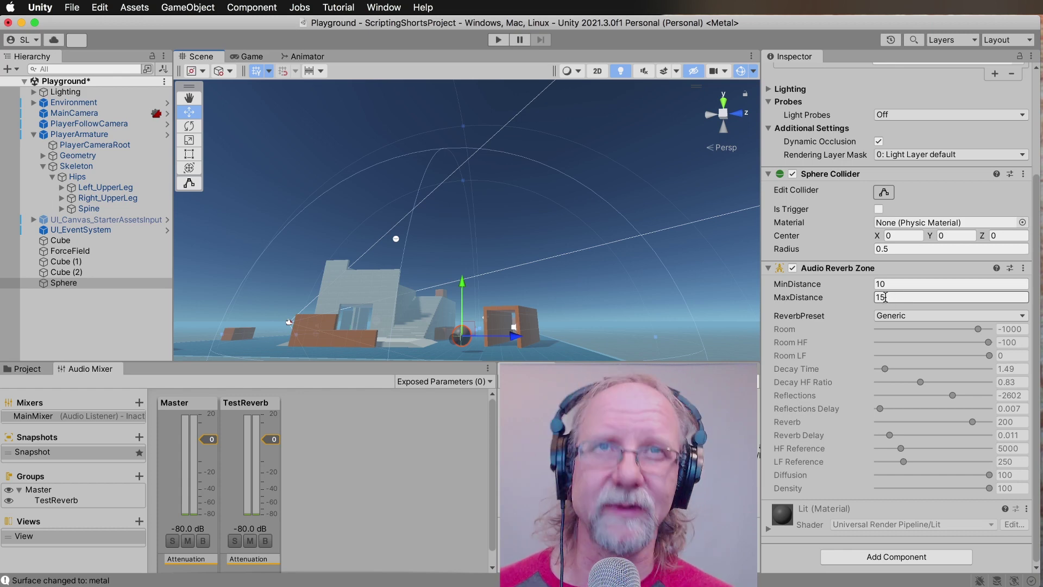
left_click(886, 297)
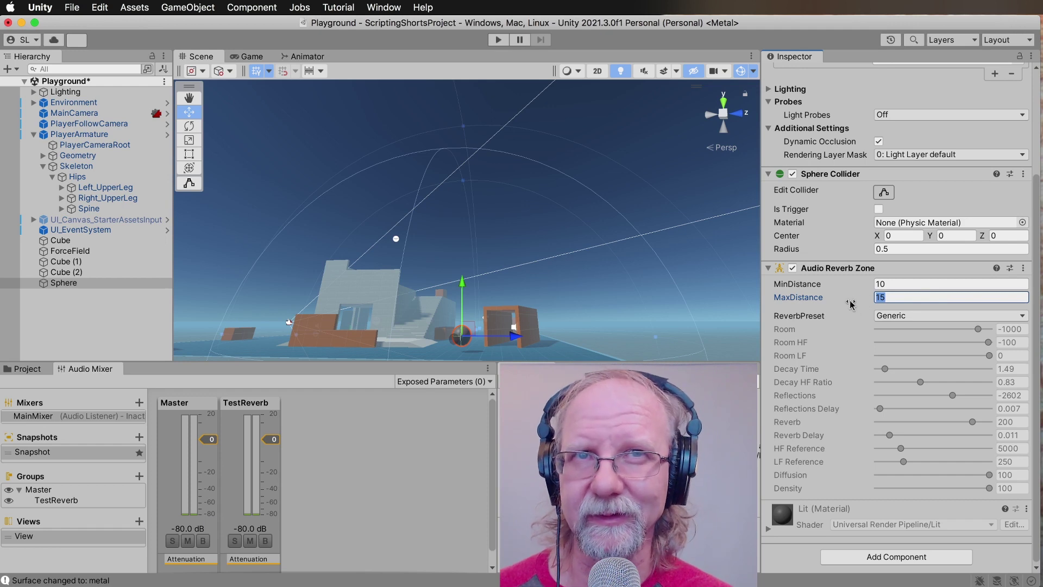
left_click(864, 284)
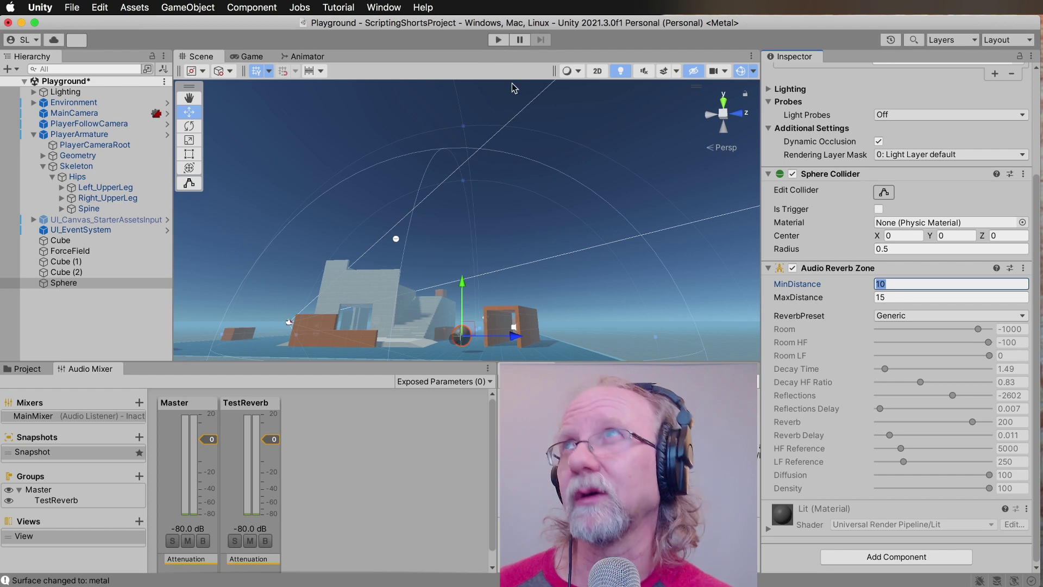
Make the sphere's Sphere Collider a trigger.
left_click_drag(509, 255, 506, 423, "alt")
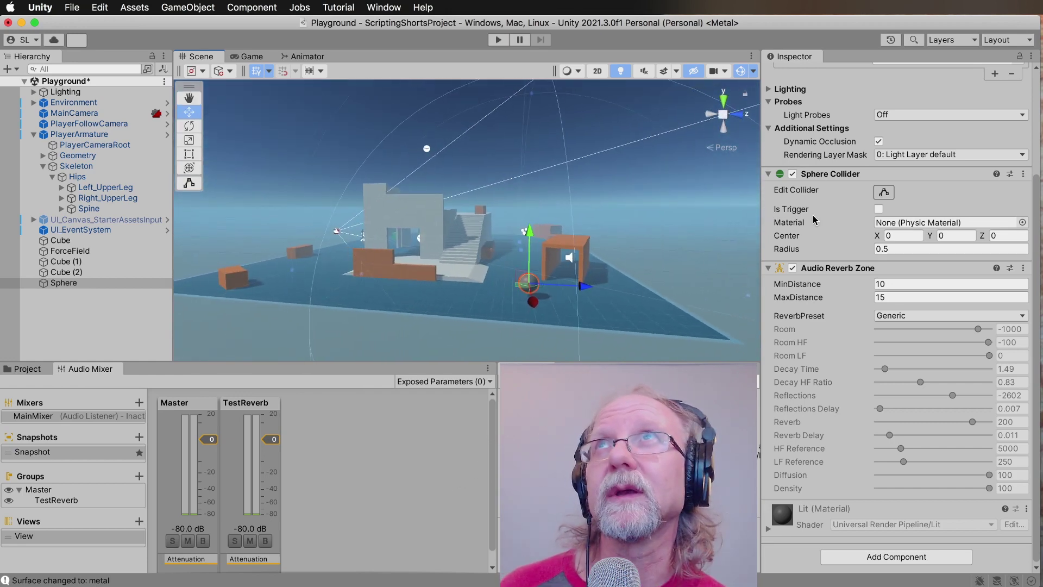
left_click(878, 209)
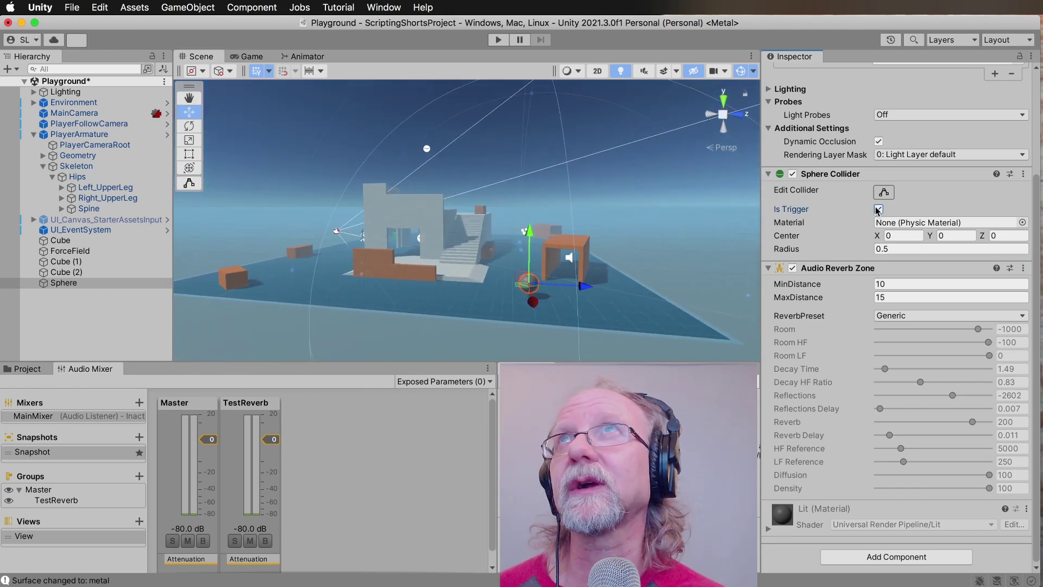
Play the scene and run the character through the building to the sphere to test its reverb zone.
left_click(497, 41)
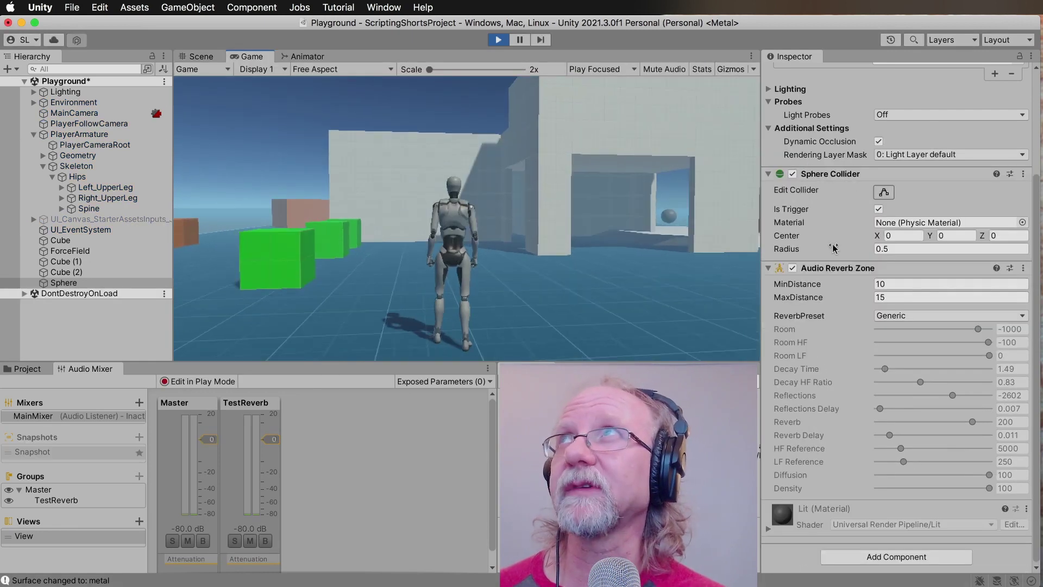
key("w")
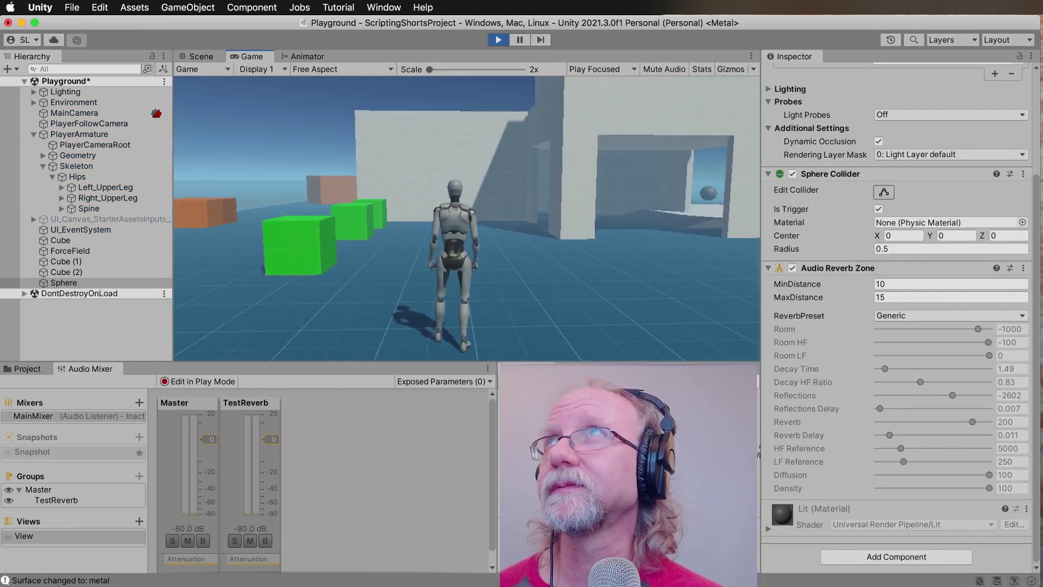
key("w")
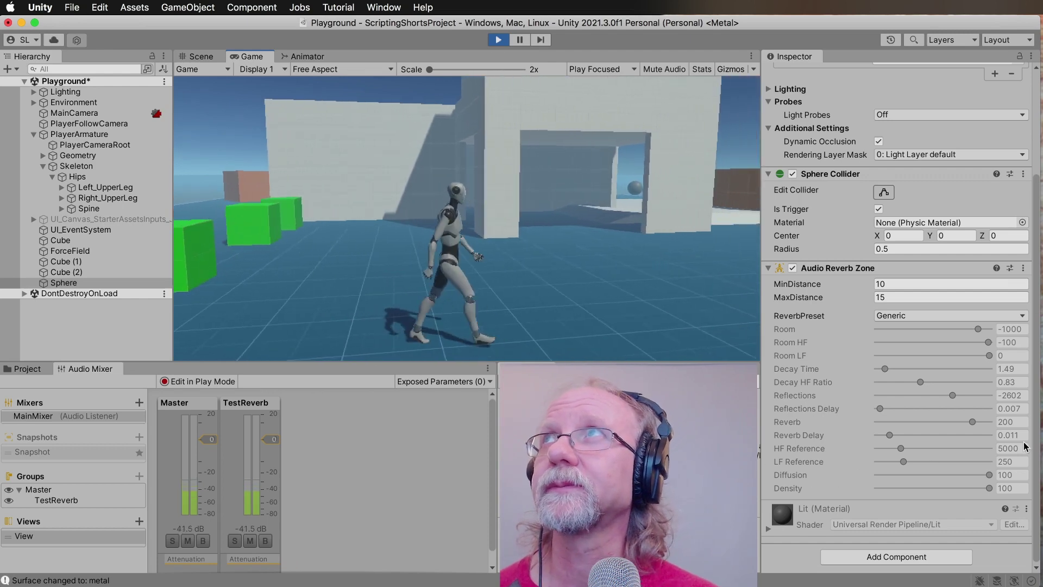
key("w")
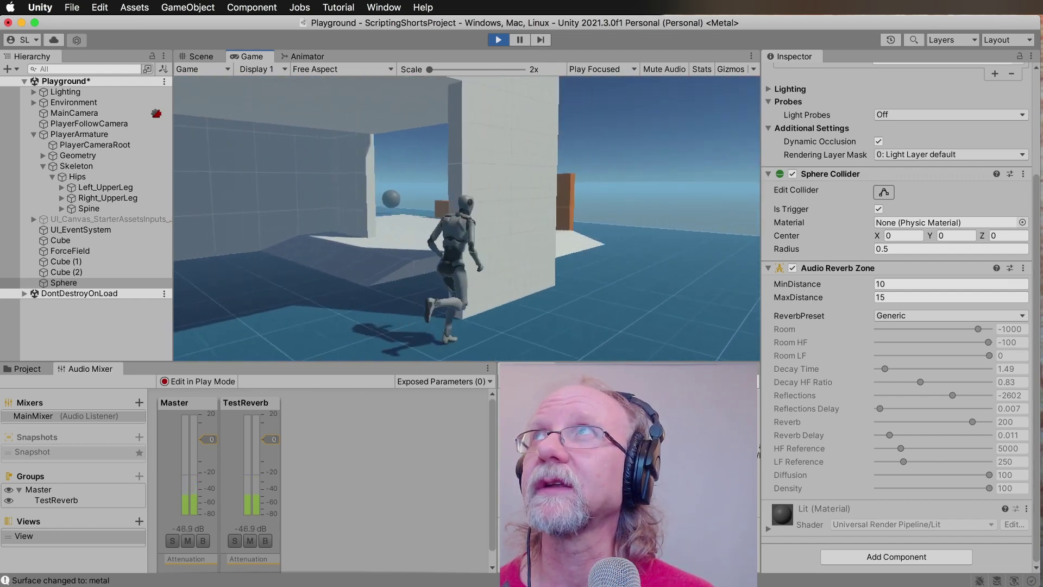
key("w")
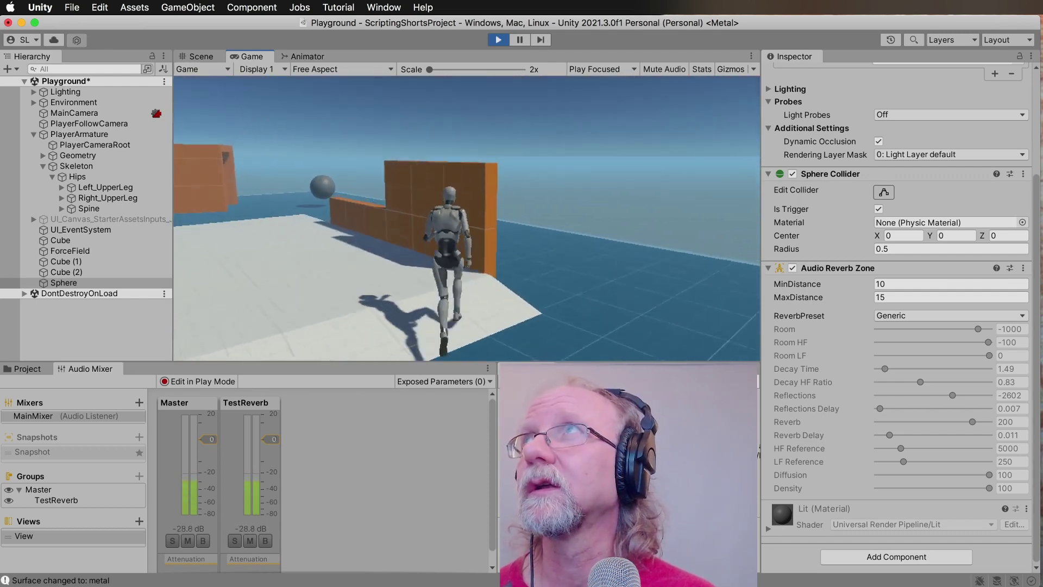
key("w")
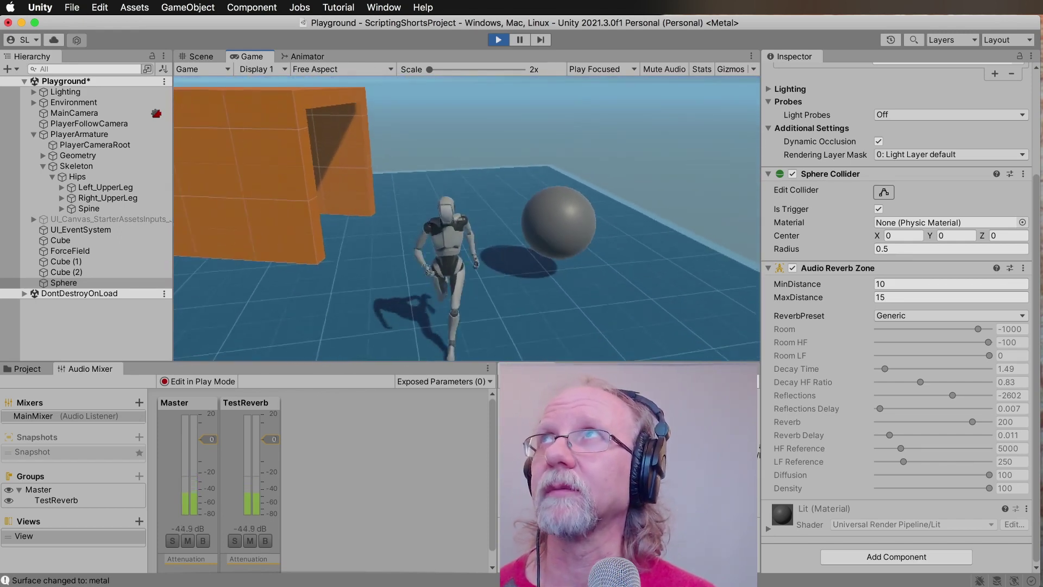
key("w")
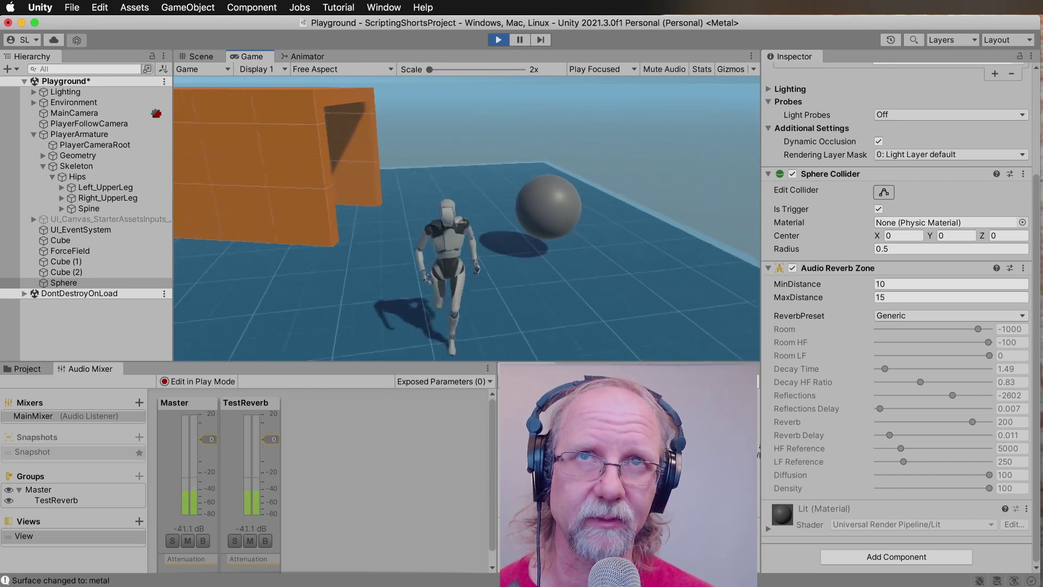
key("w")
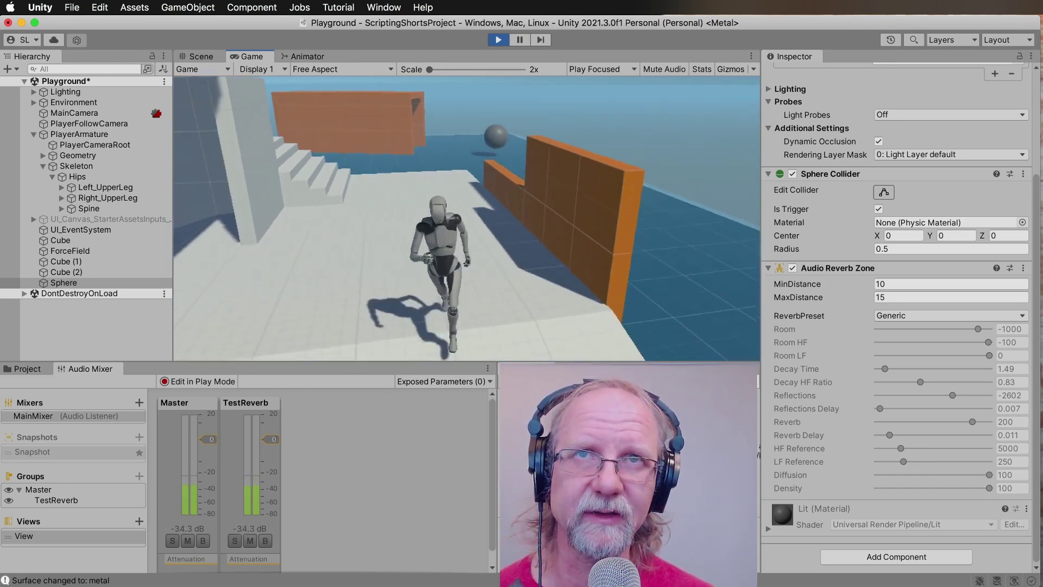
key("w")
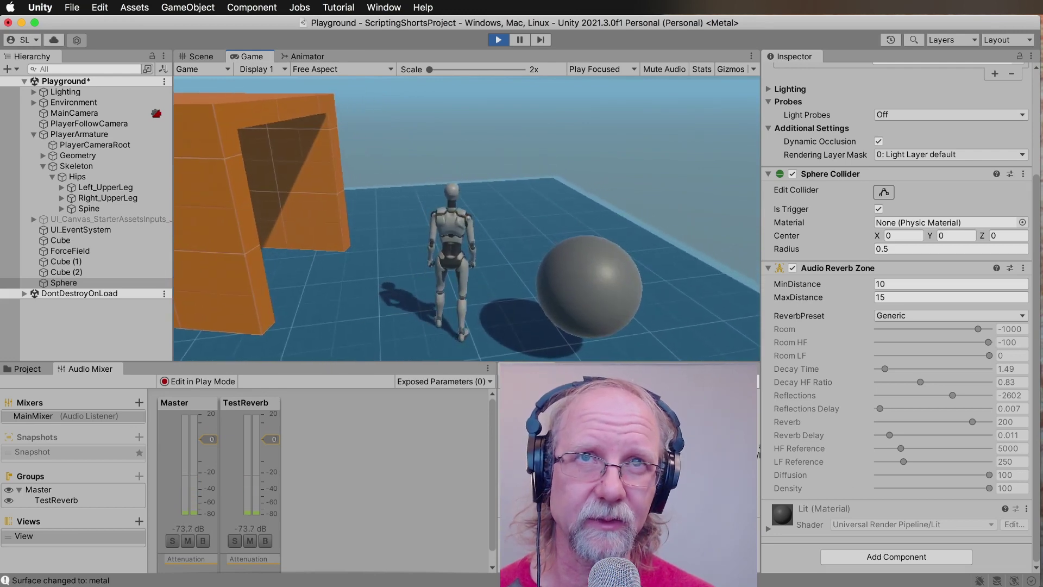
Run the character from the sphere back toward the building and stop playing the scene.
key("w")
key("w")
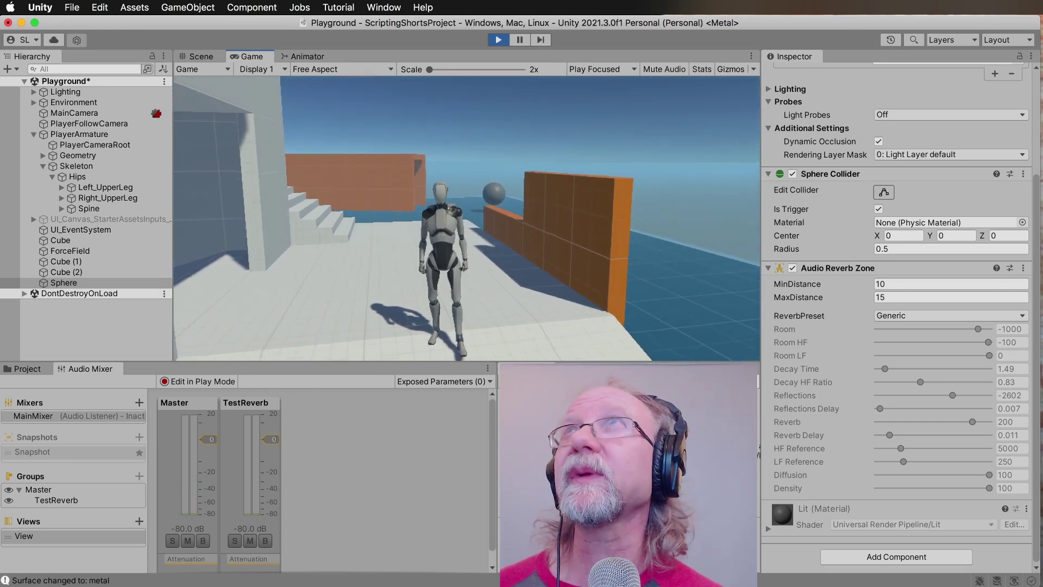
left_click(498, 40)
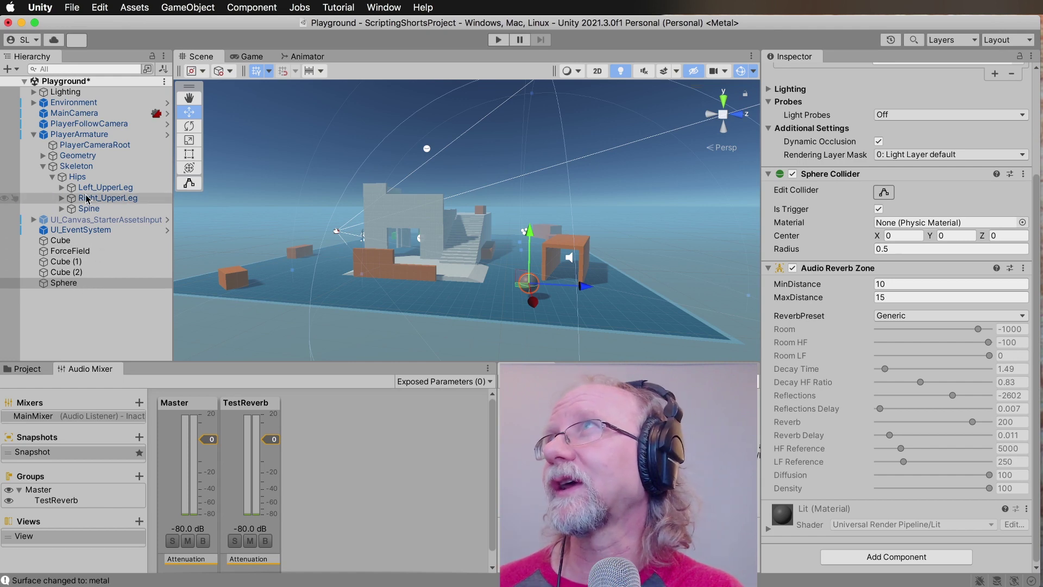
Enable Bypass Reverb Zones on the PlayerArmature's Audio Source.
left_click(76, 136)
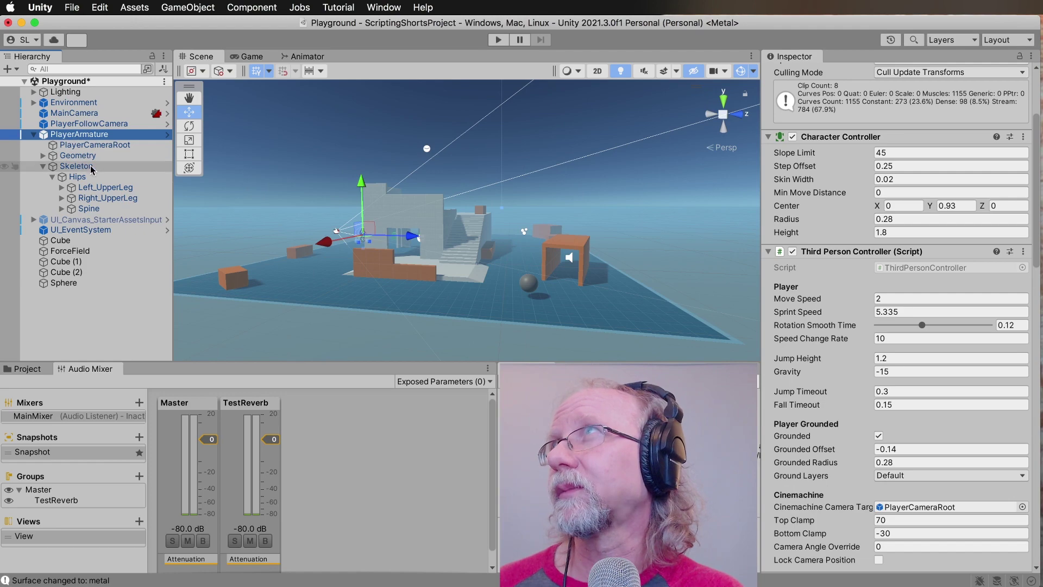
scroll(1009, 369, "down", 15)
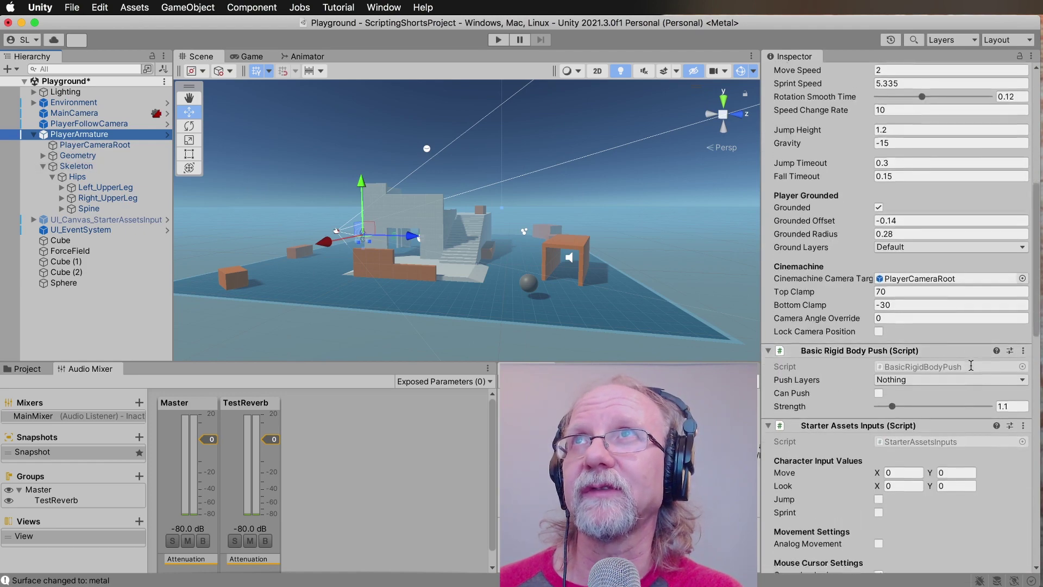
scroll(971, 366, "down", 5)
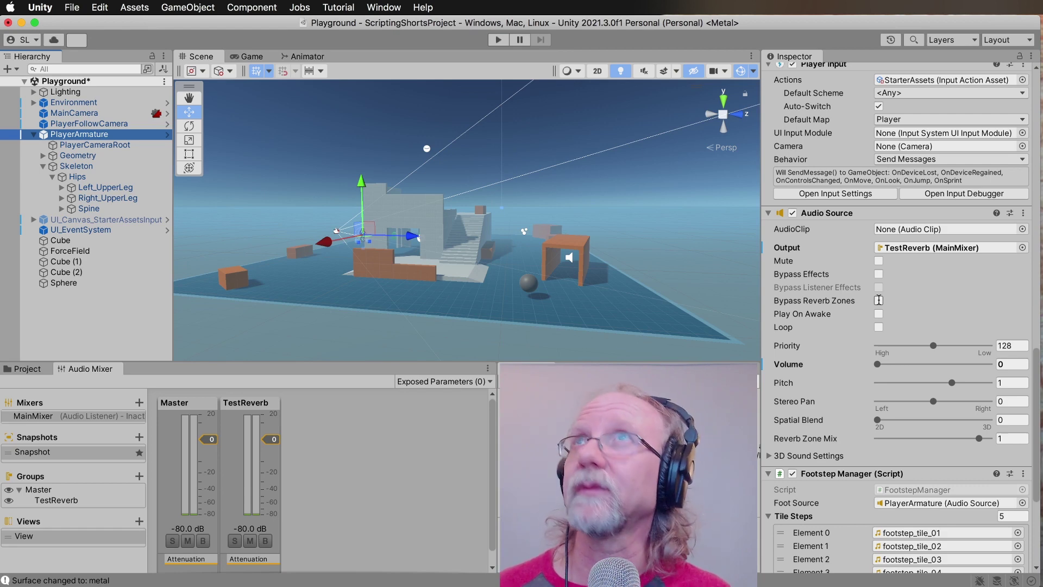
left_click(879, 300)
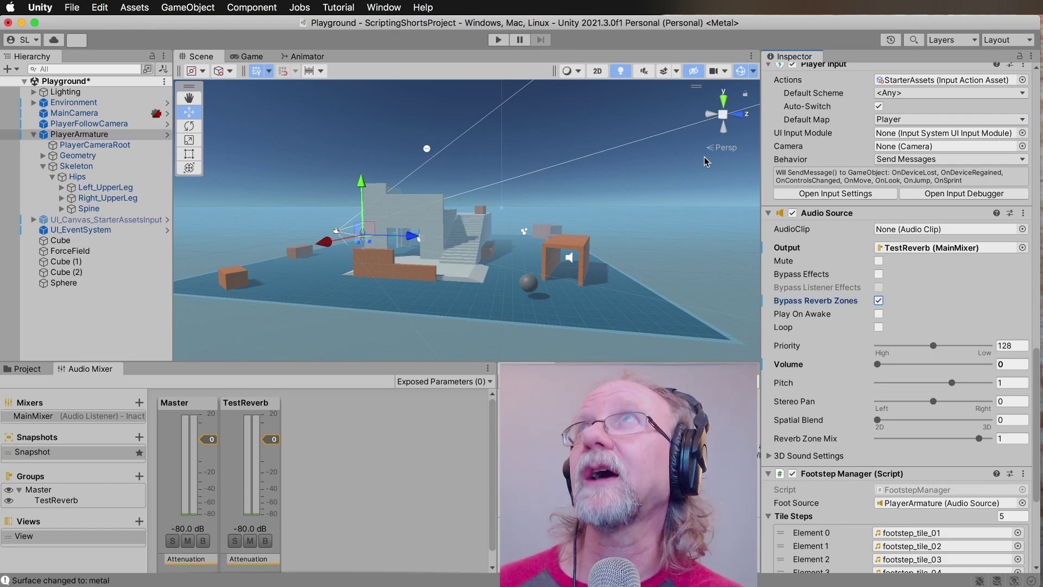
Play the scene and run the character through the building and around the sphere with reverb zones bypassed.
left_click(498, 40)
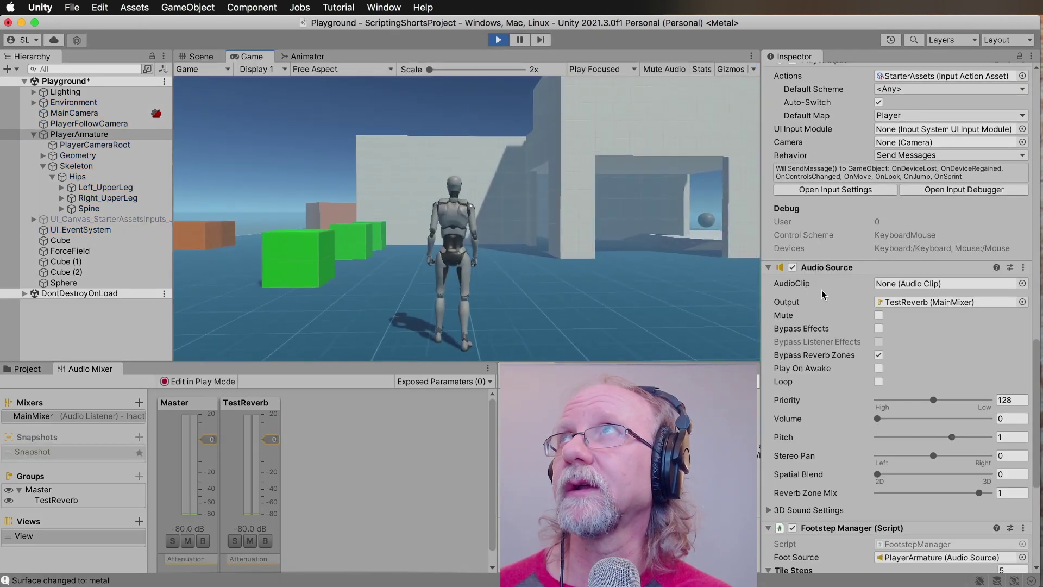
key("w")
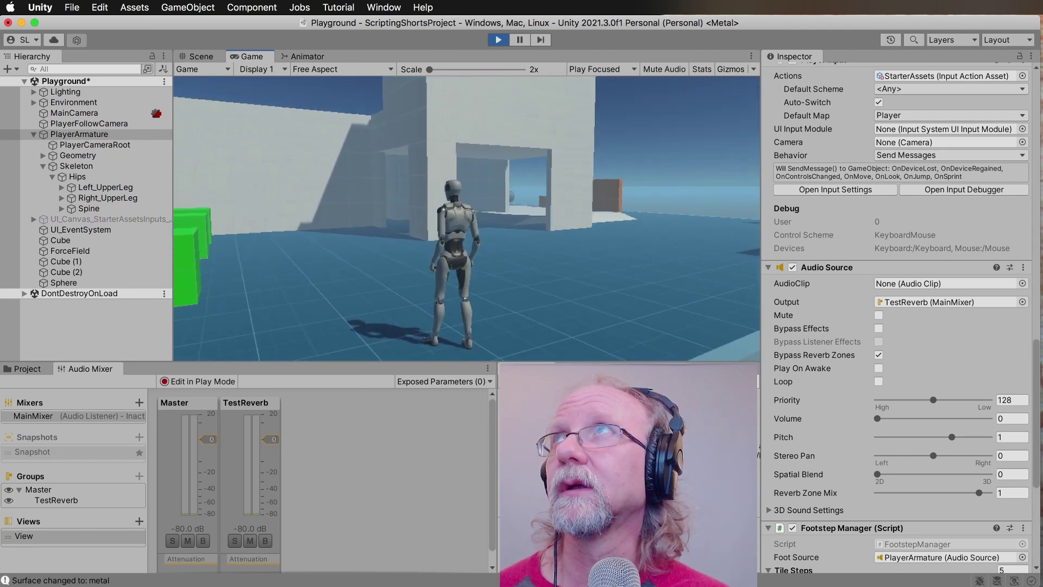
key("w")
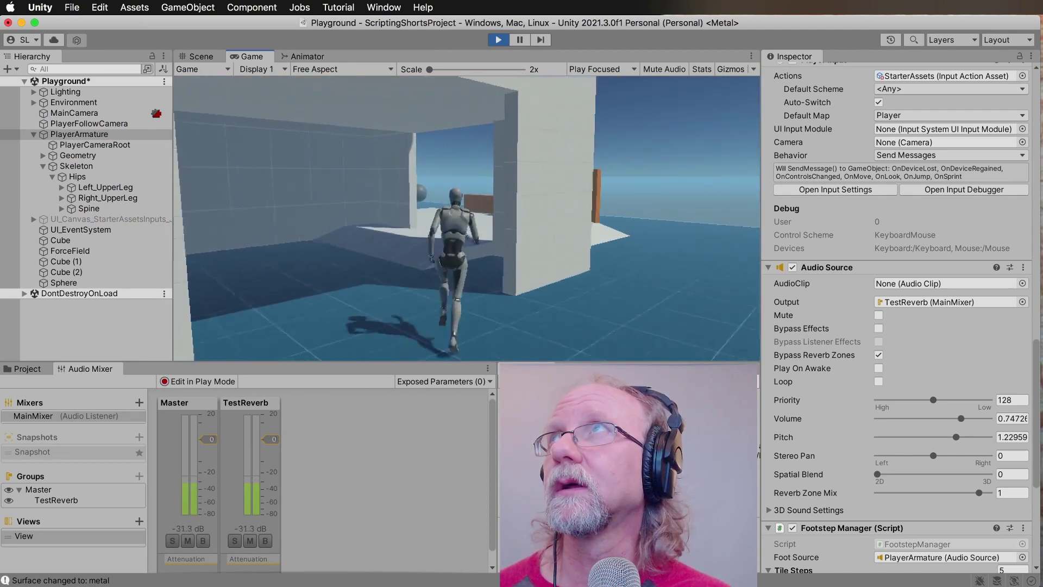
key("w")
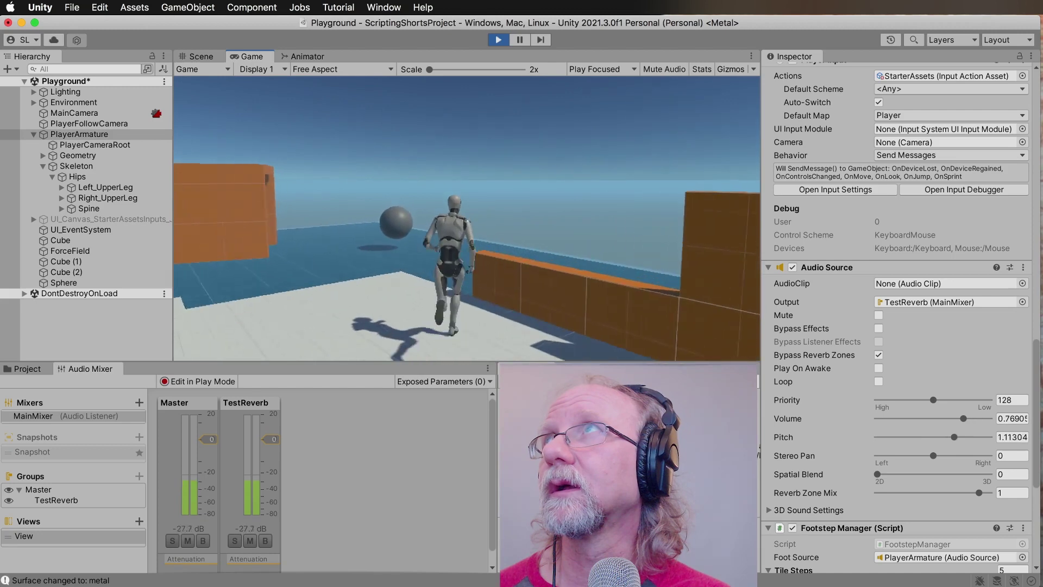
key("s")
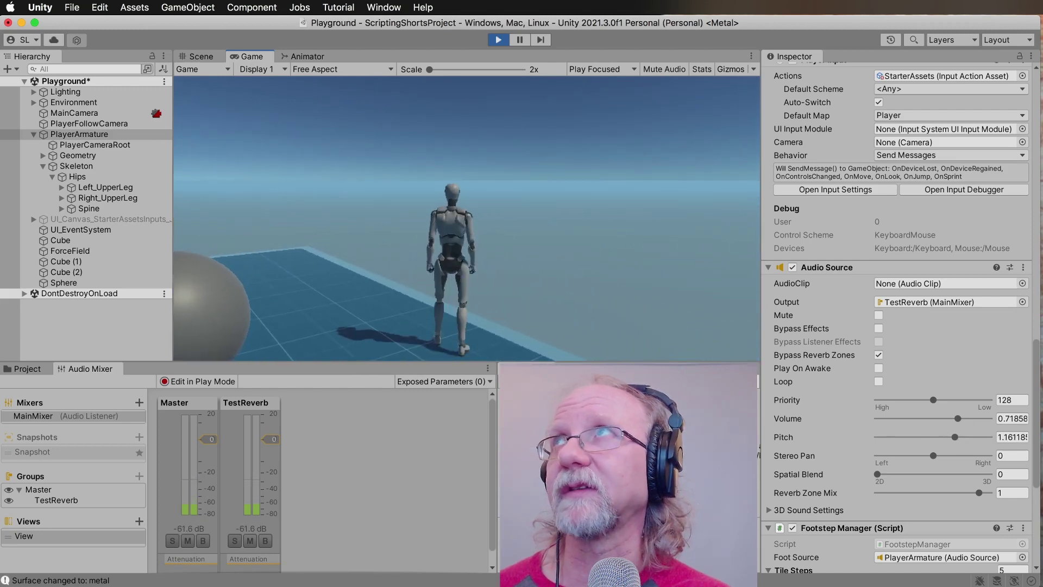
key("s")
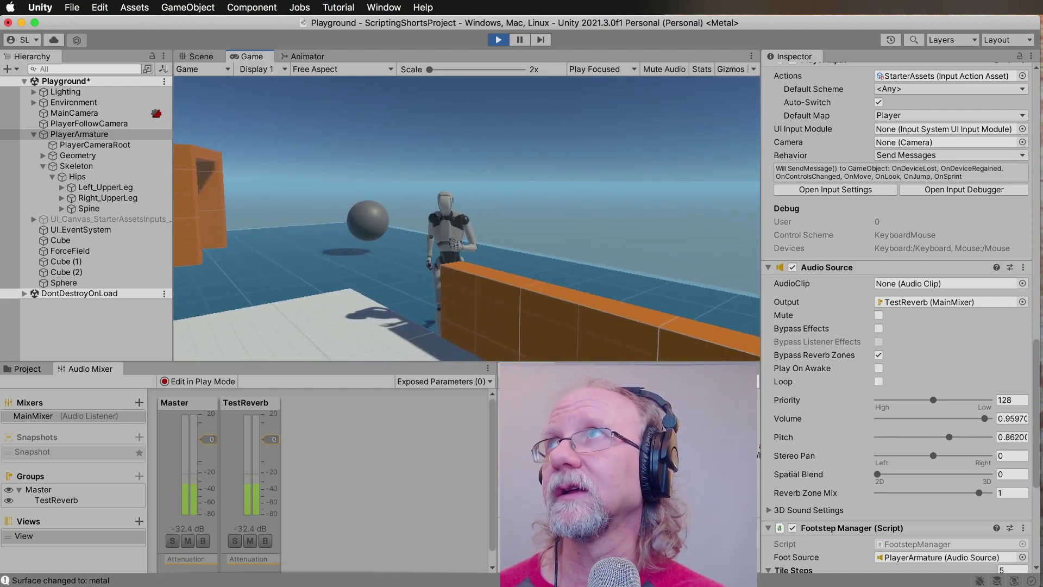
key("w")
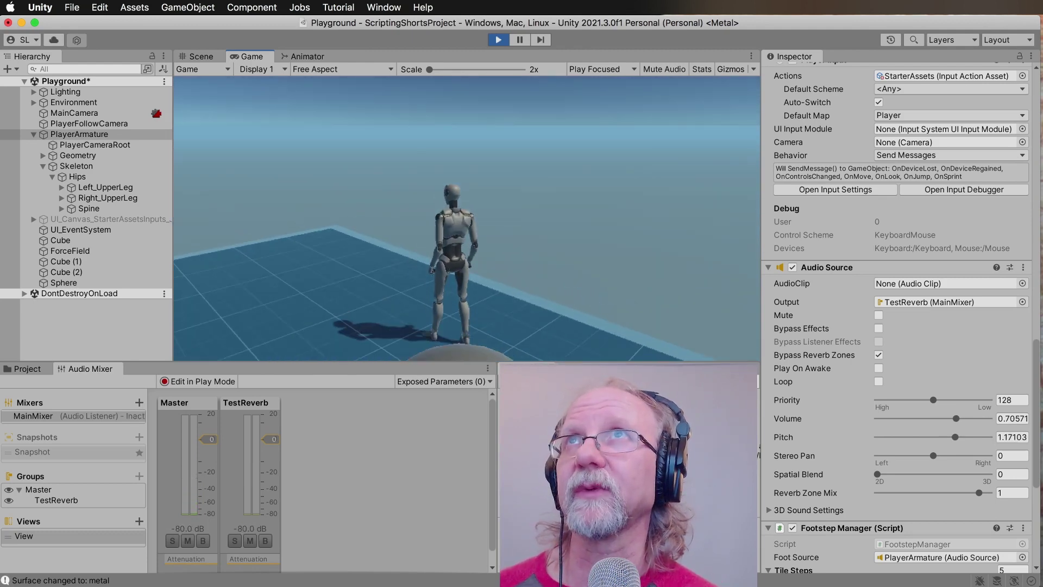
Turn off Bypass Reverb Zones during play, test the footsteps beside the sphere and stop playing the scene.
left_click(879, 355)
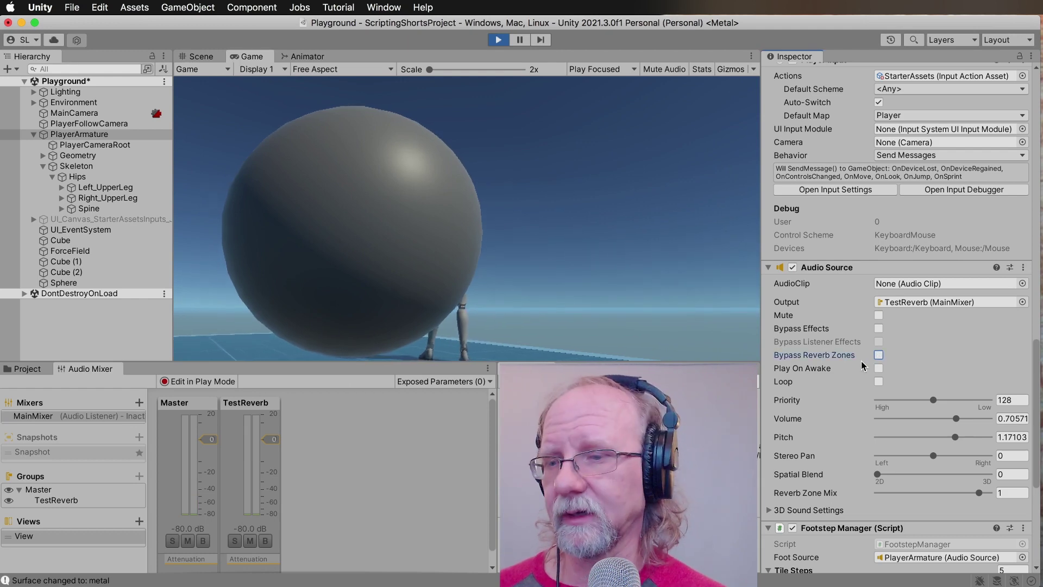
left_click(520, 204)
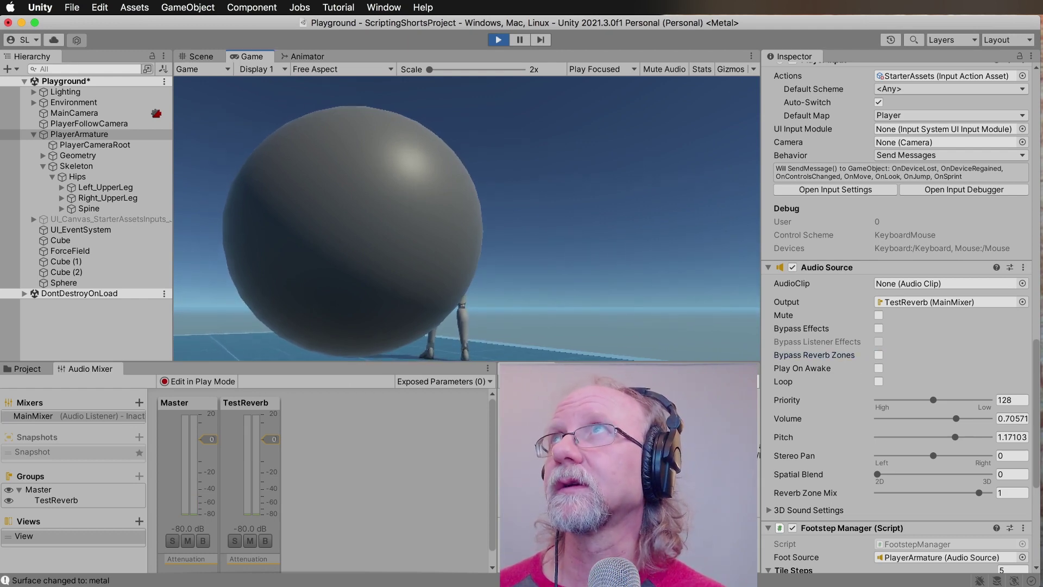
key("w")
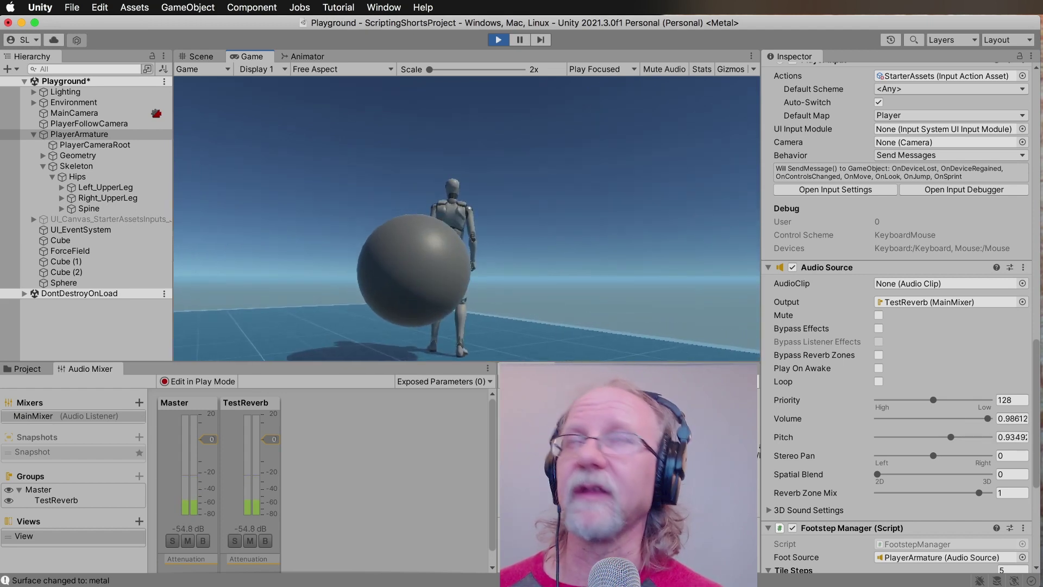
key("Escape")
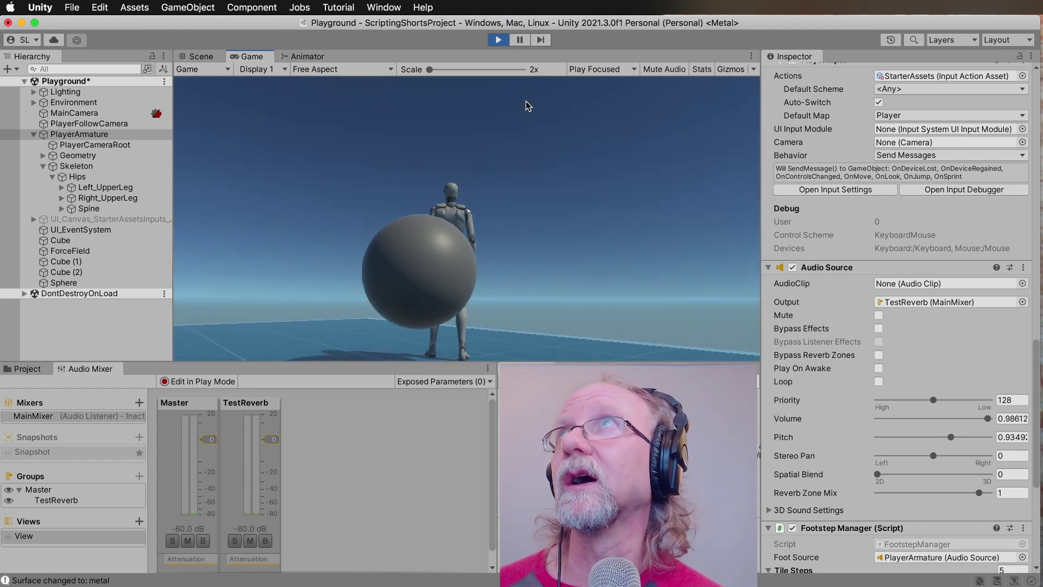
left_click(497, 40)
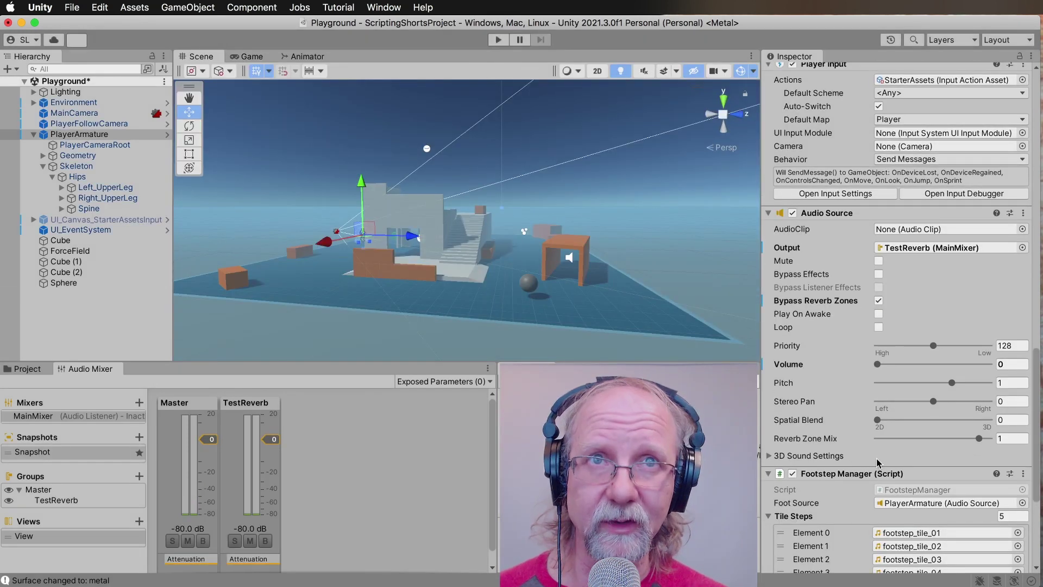
Try Reverb Zone Mix values of 0.961 and 1.1 on the player's Audio Source and return it to 1.
left_click(978, 439)
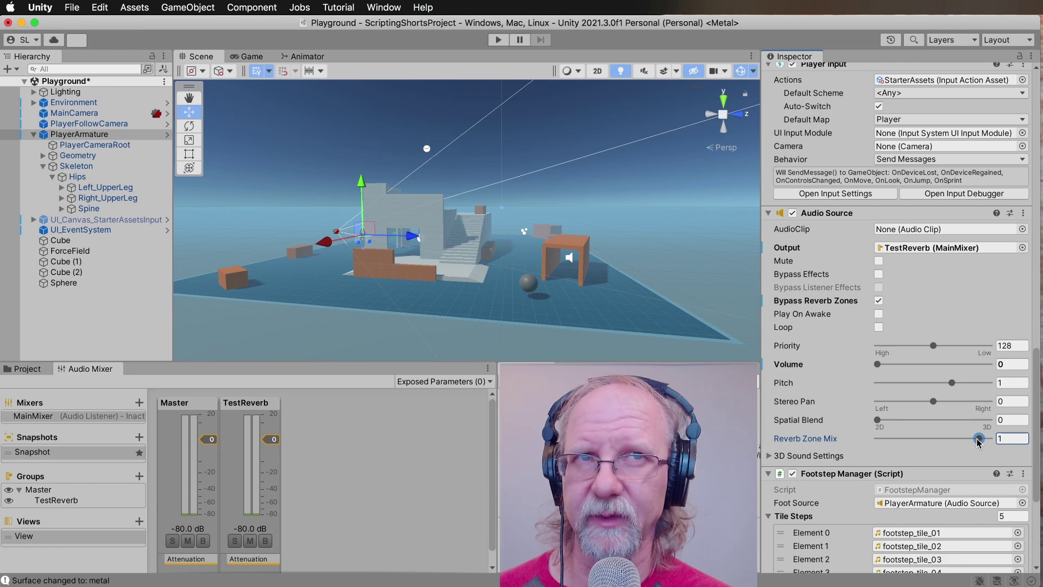
left_click_drag(978, 441, 974, 443)
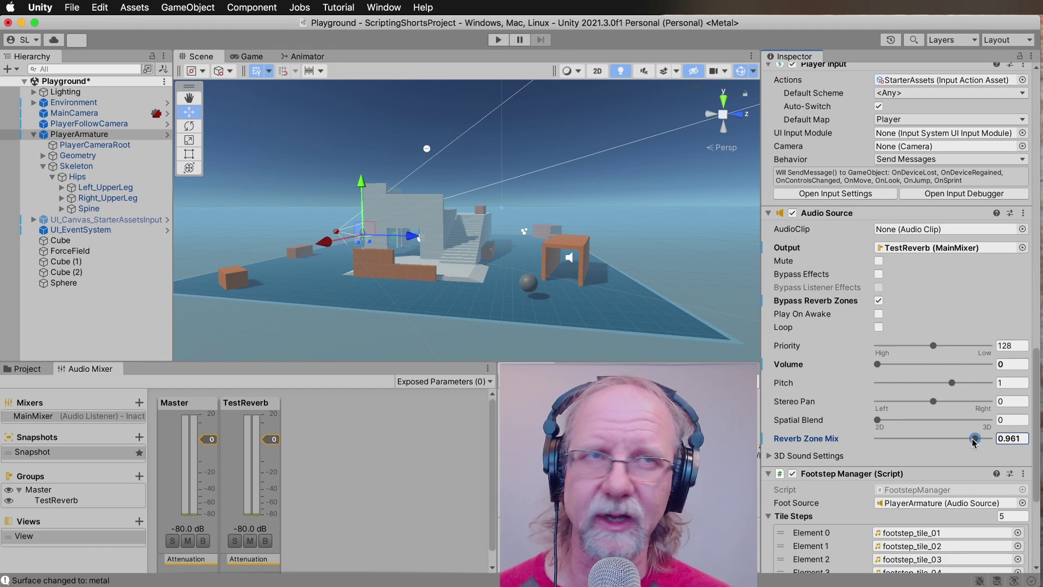
mouse_move(974, 443)
left_mouse_down()
mouse_move(951, 443)
mouse_move(991, 447)
left_mouse_up()
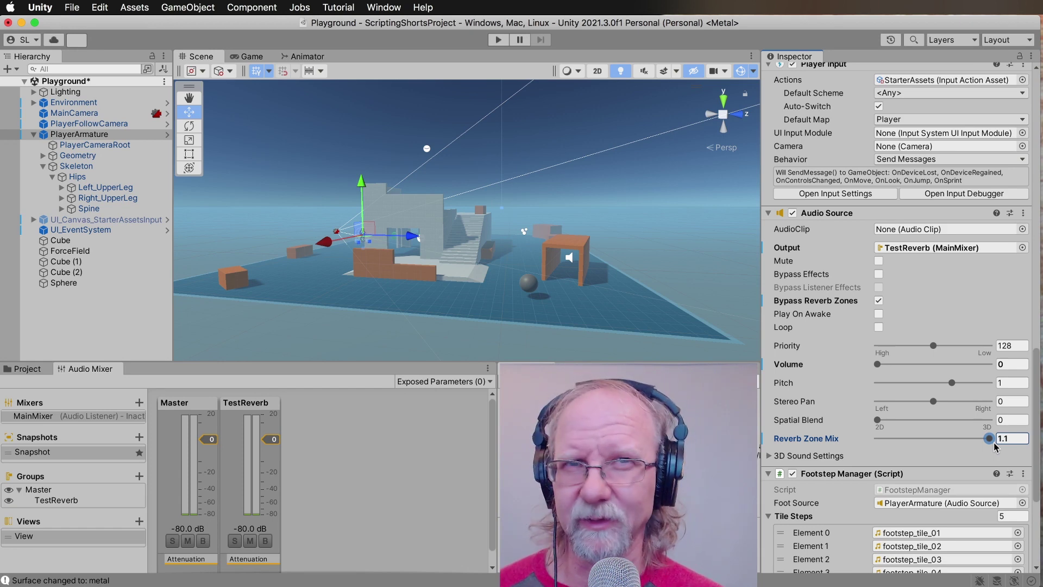
left_click_drag(992, 446, 976, 442)
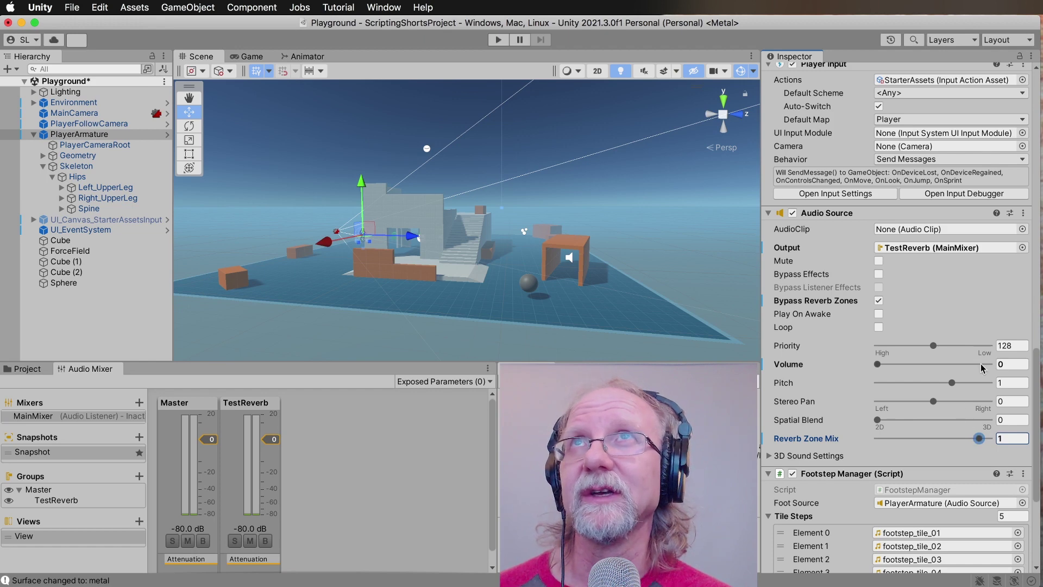
Set the player's Audio Source Spatial Blend to 0 and its Reverb Zone Mix to 0.395.
left_click(877, 364)
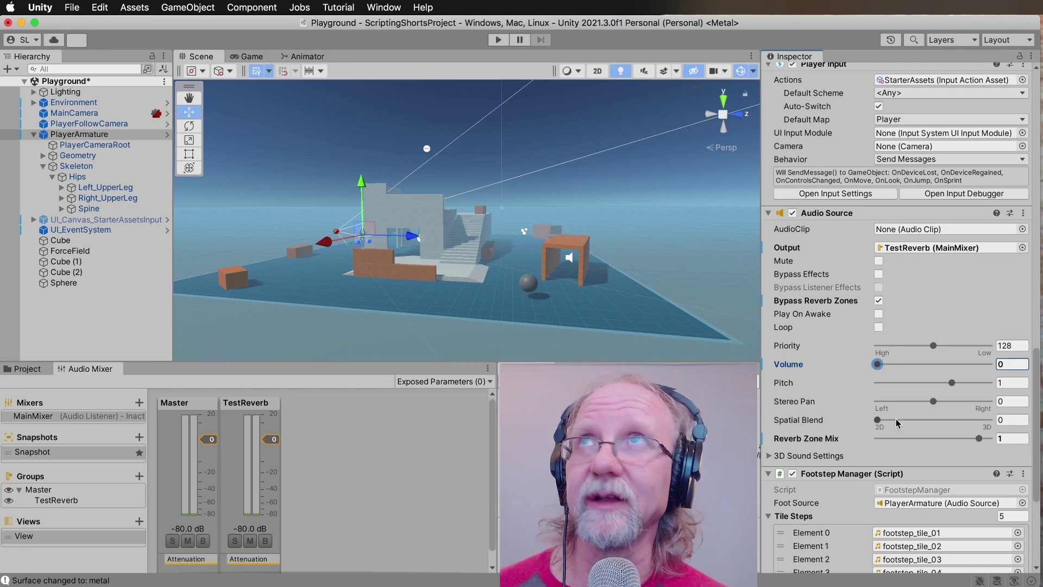
mouse_move(878, 422)
left_mouse_down()
mouse_move(914, 421)
mouse_move(866, 432)
left_mouse_up()
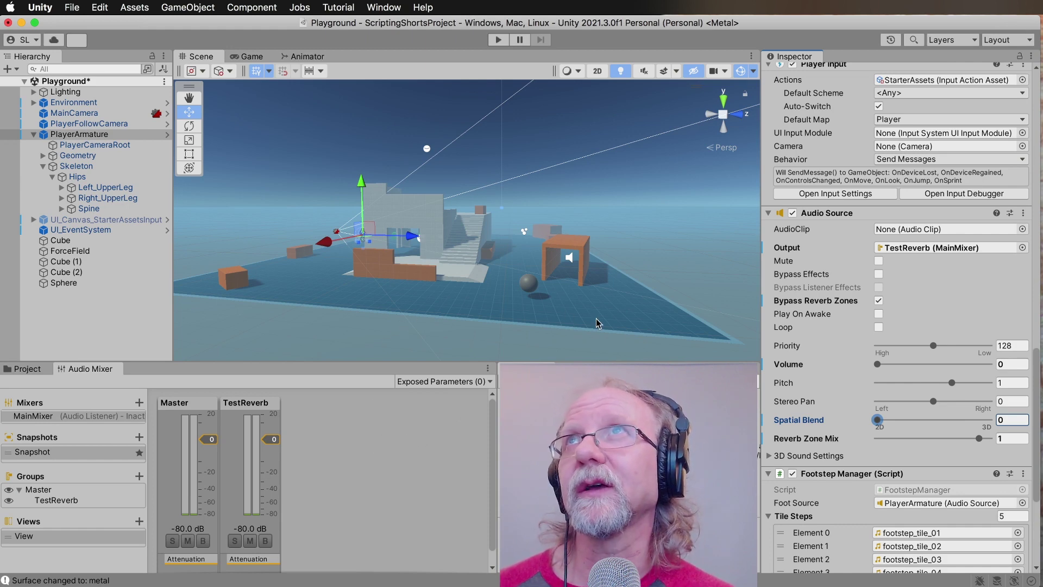
right_click_drag(474, 308, 376, 300)
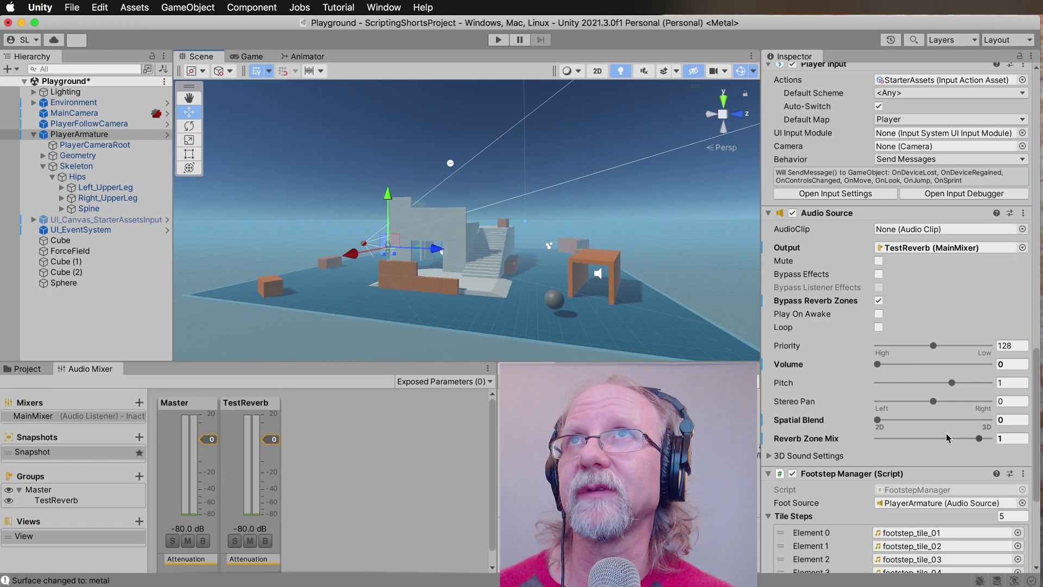
left_click_drag(979, 441, 917, 439)
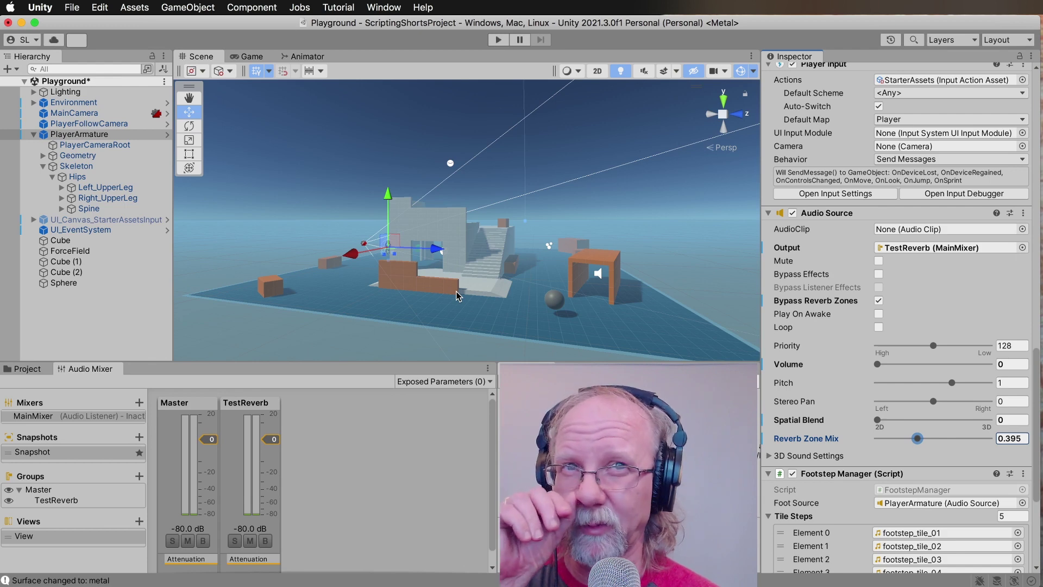
Play the scene and run the character to the sphere with the 0.395 Reverb Zone Mix and reverb zones bypassed.
left_click(497, 39)
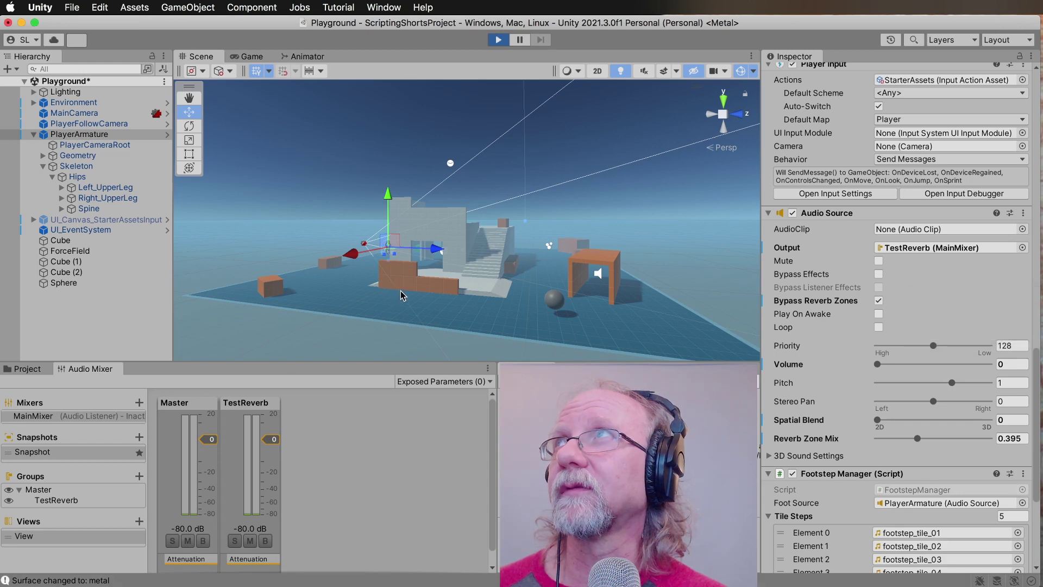
key("w")
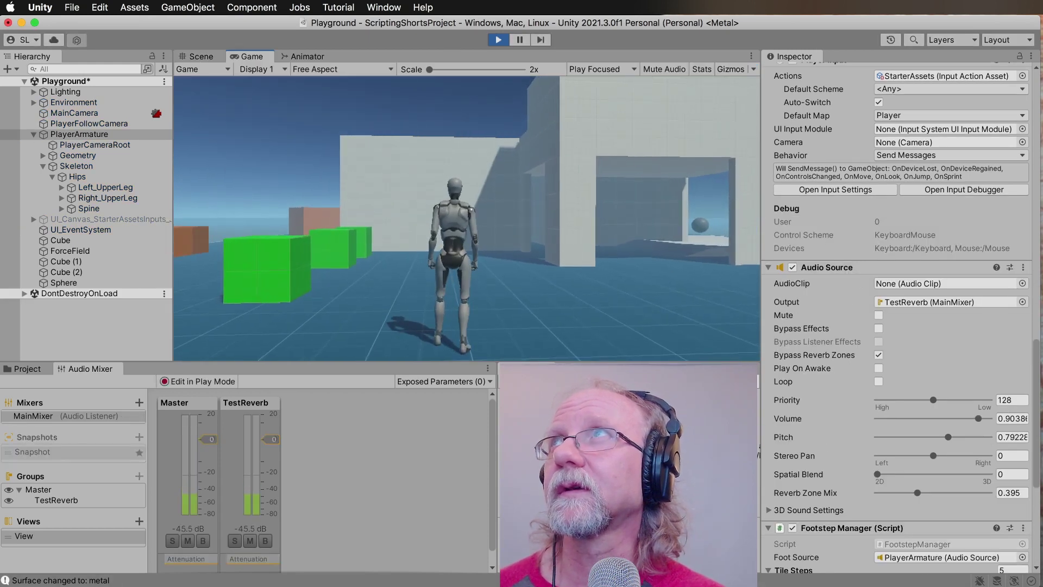
key("a")
key("w")
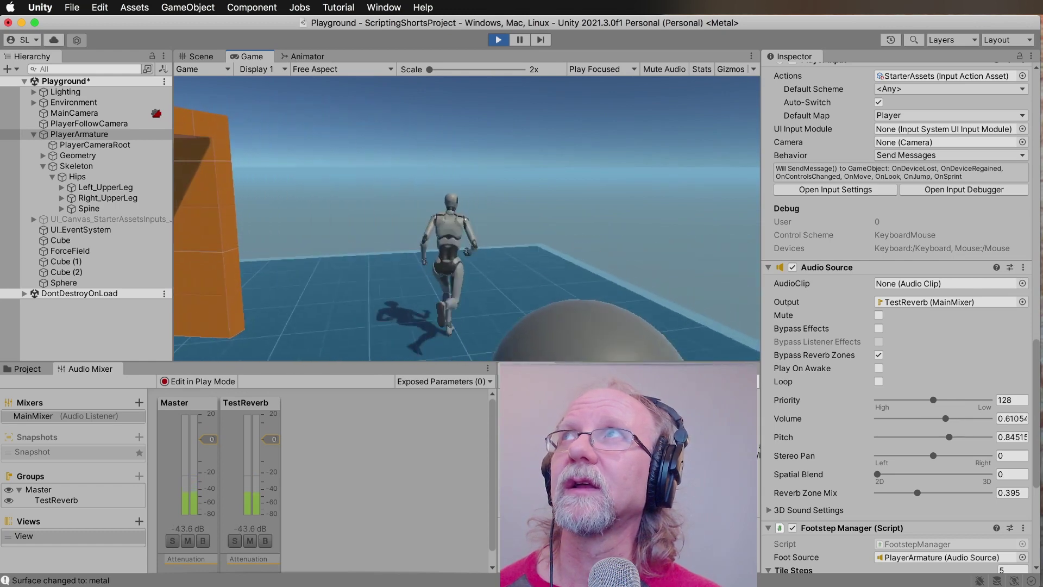
Turn off Bypass Reverb Zones during play and run the character back and forth past the sphere to test the reduced mix.
key("Escape")
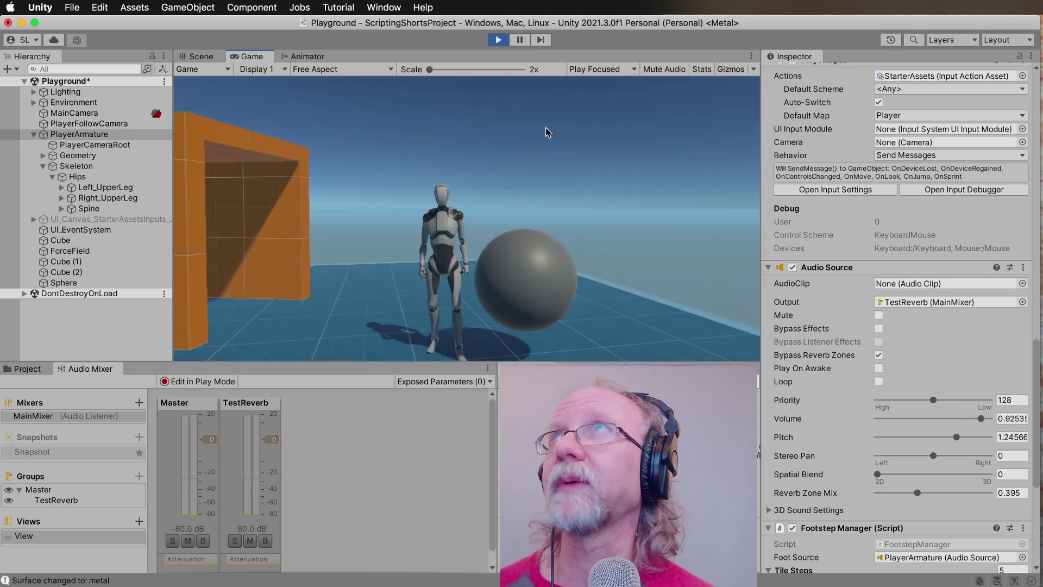
left_click(878, 356)
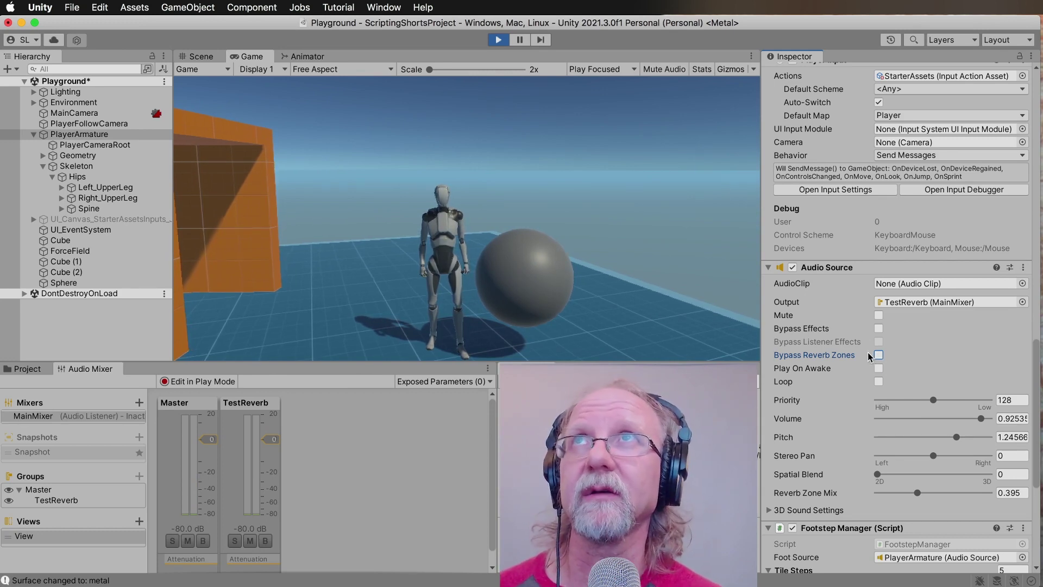
left_click(531, 283)
key("w")
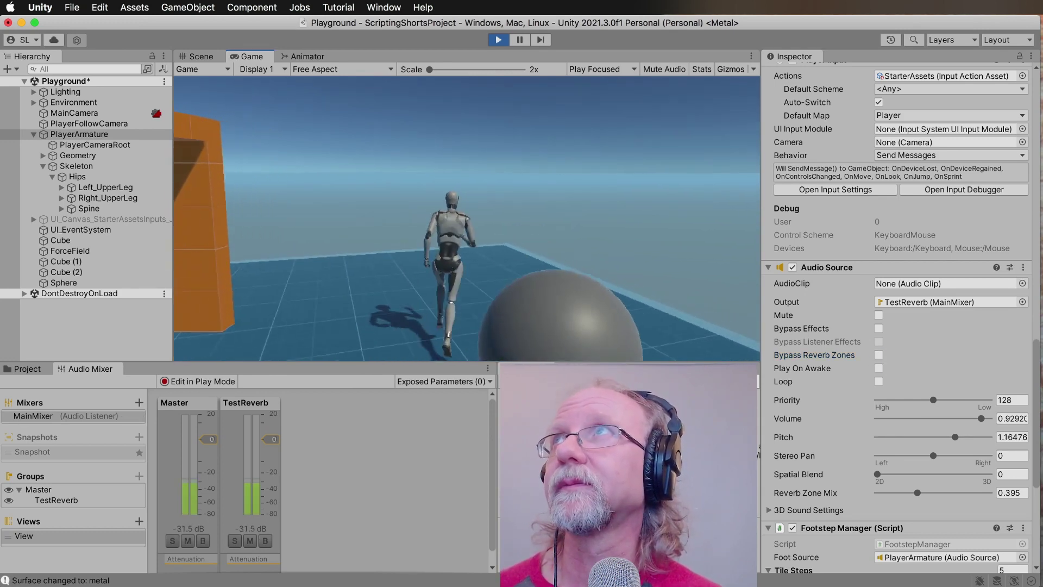
key("w")
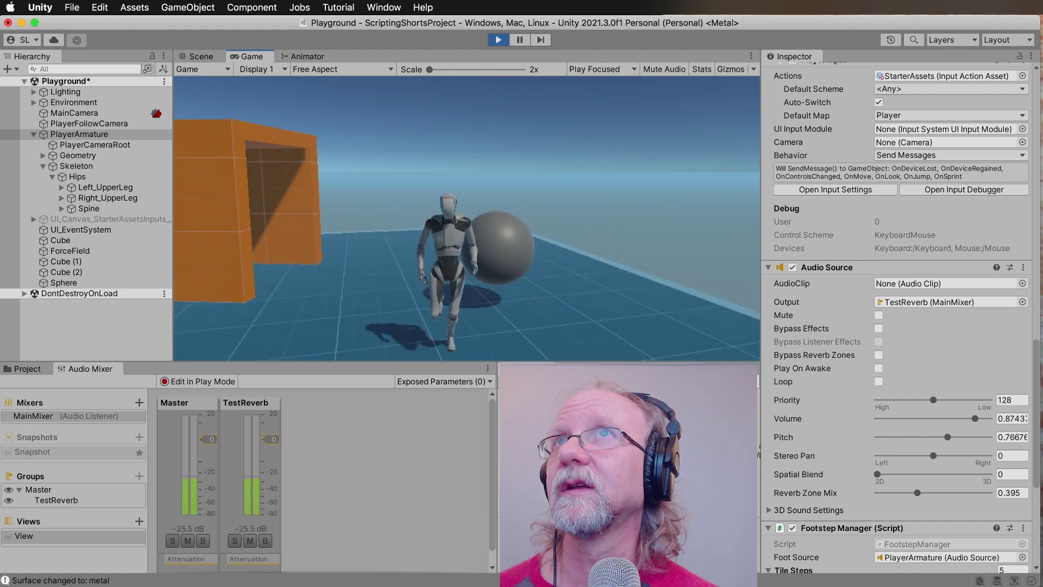
key("s")
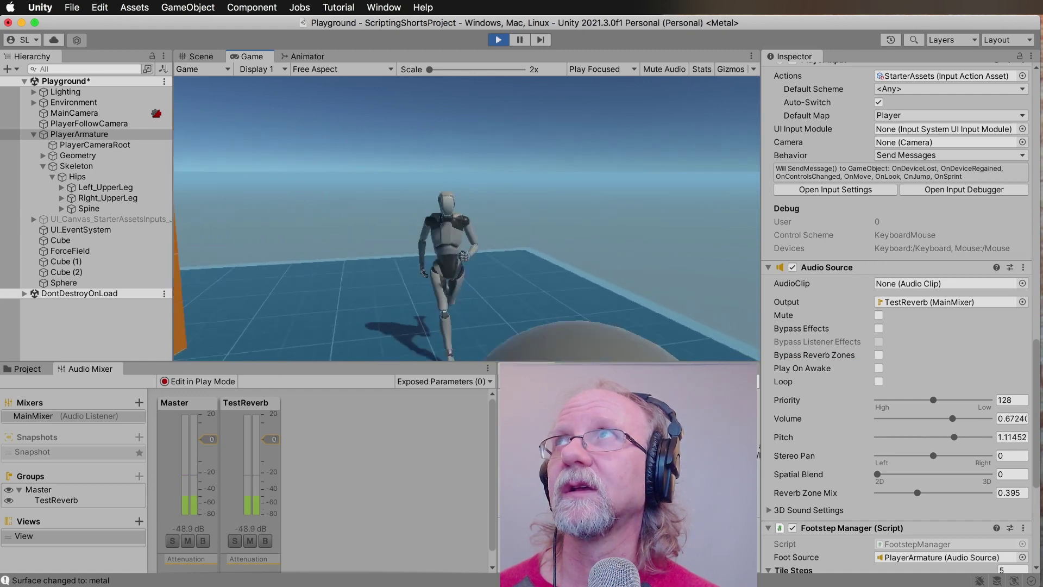
key("s")
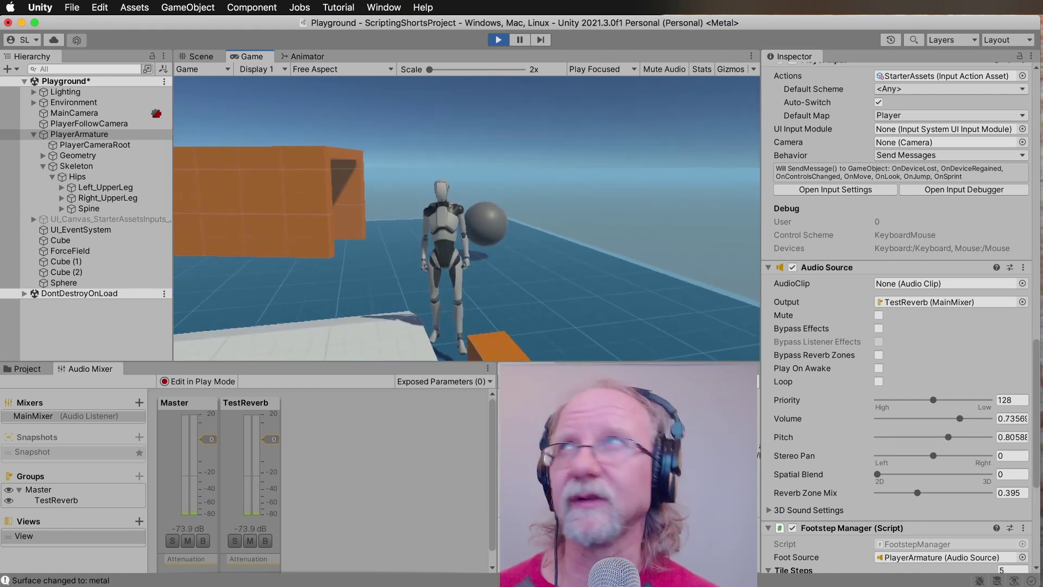
Run the character a final time to test the reduced reverb zone mix and exit play mode.
key("w")
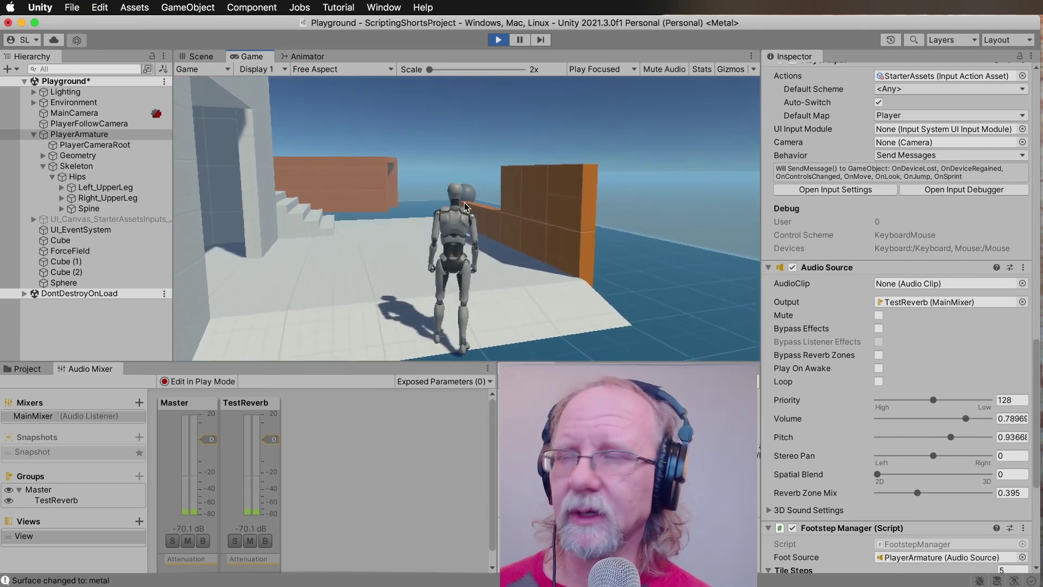
left_click(522, 40)
left_click(498, 39)
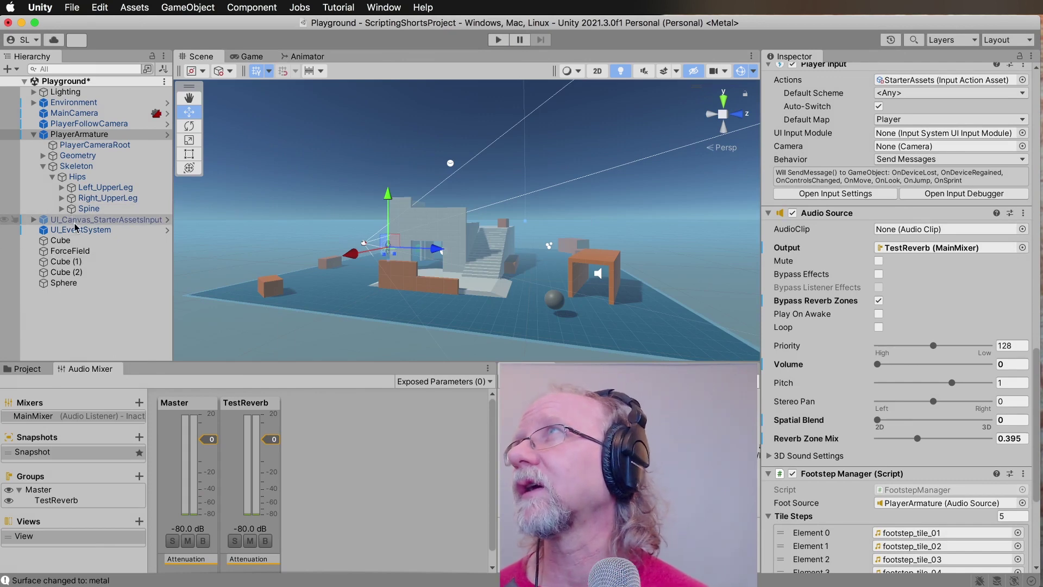
Select the Sphere and set its Audio Reverb Zone's ReverbPreset to User.
left_click(34, 134)
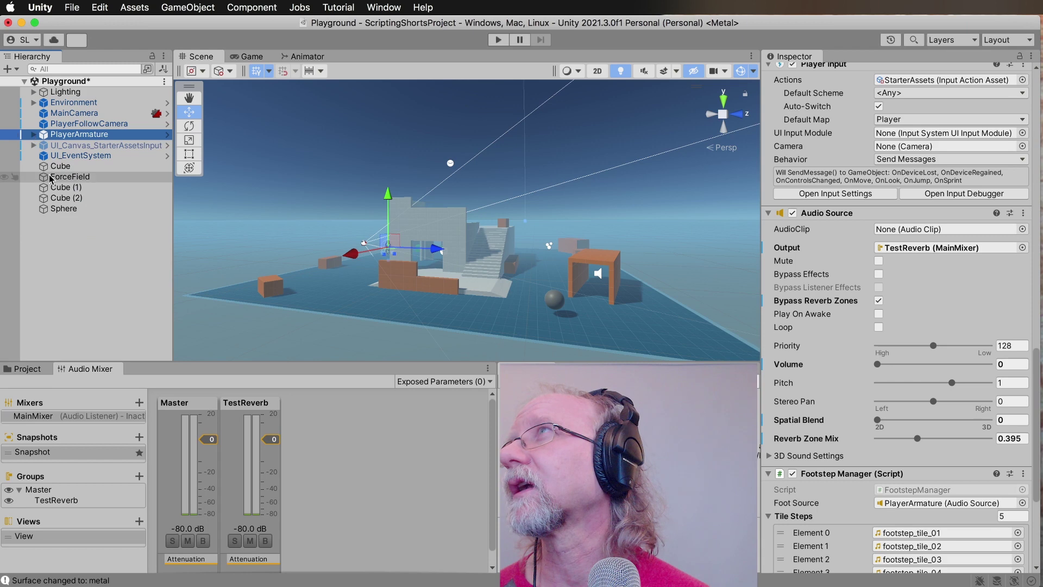
left_click(68, 210)
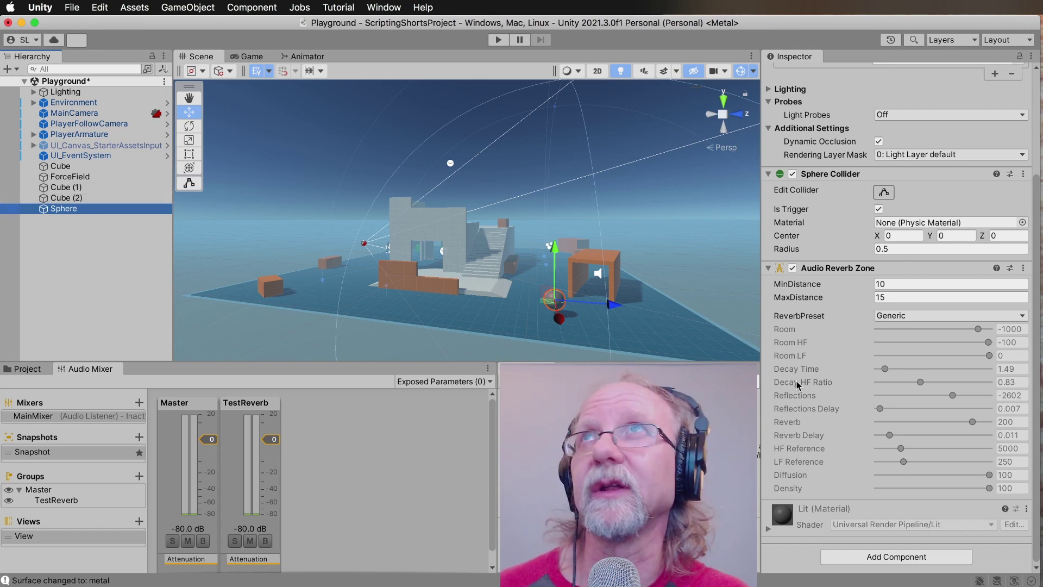
left_click(966, 315)
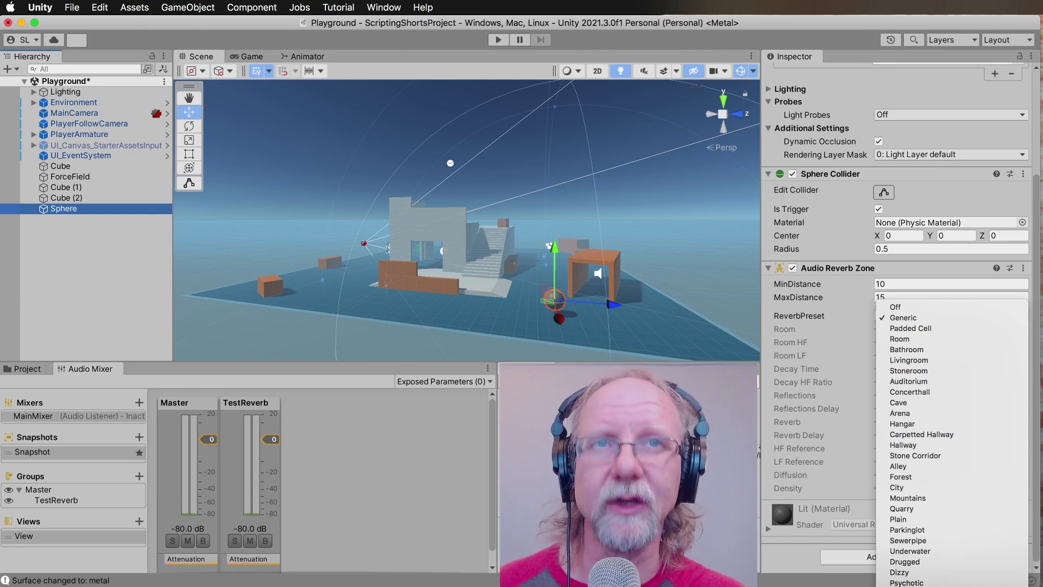
left_click(906, 582)
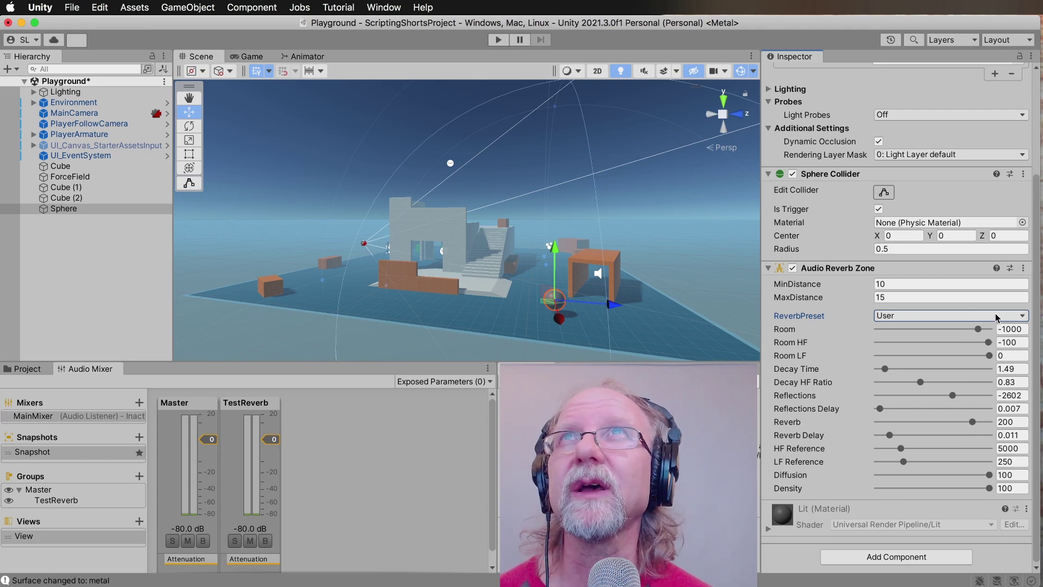
Save the Audio Reverb Zone's current settings as a preset named testReverb in the Assets folder.
left_click(1010, 269)
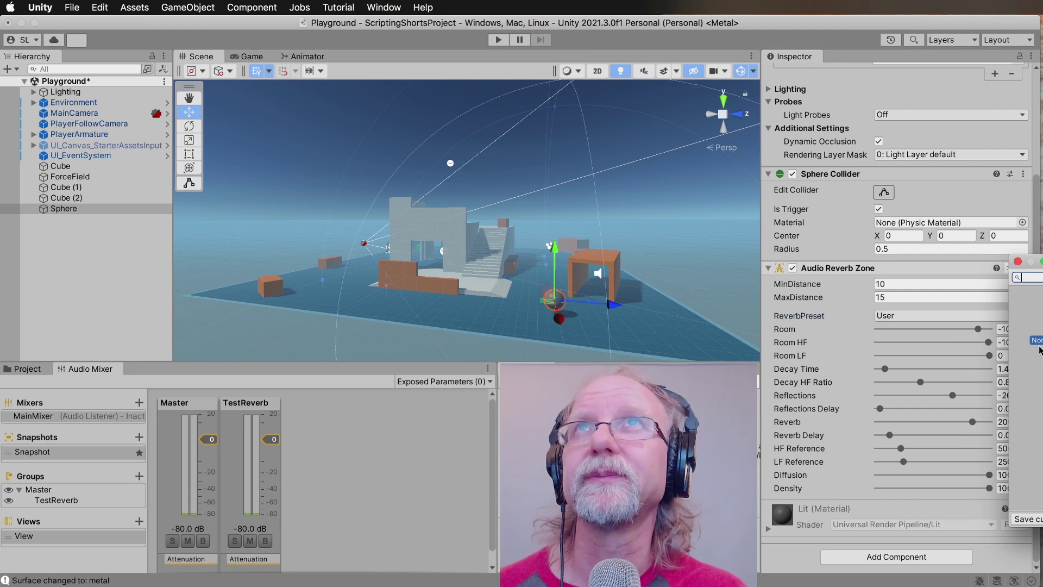
type("test")
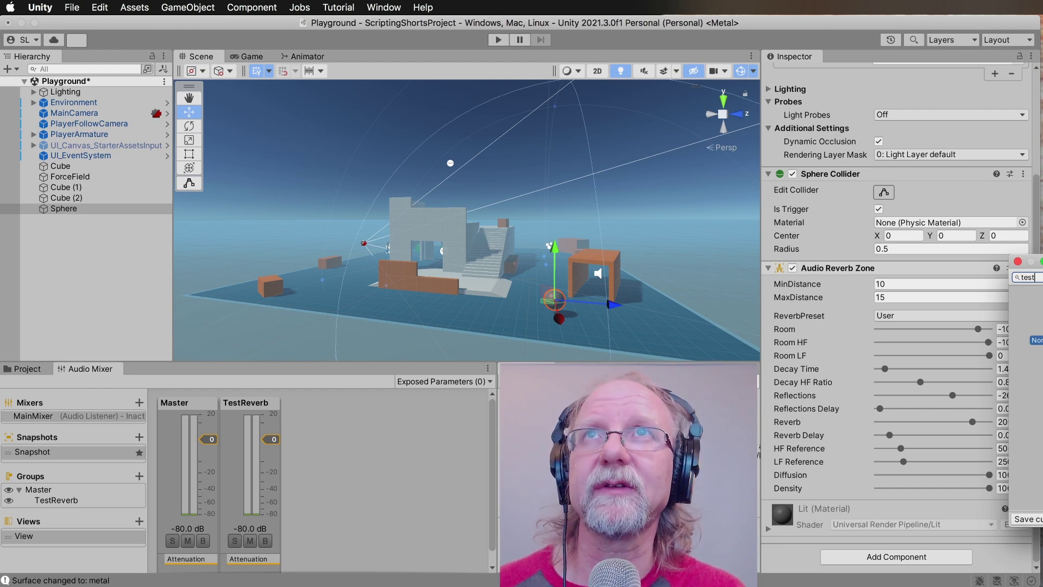
left_click(1026, 519)
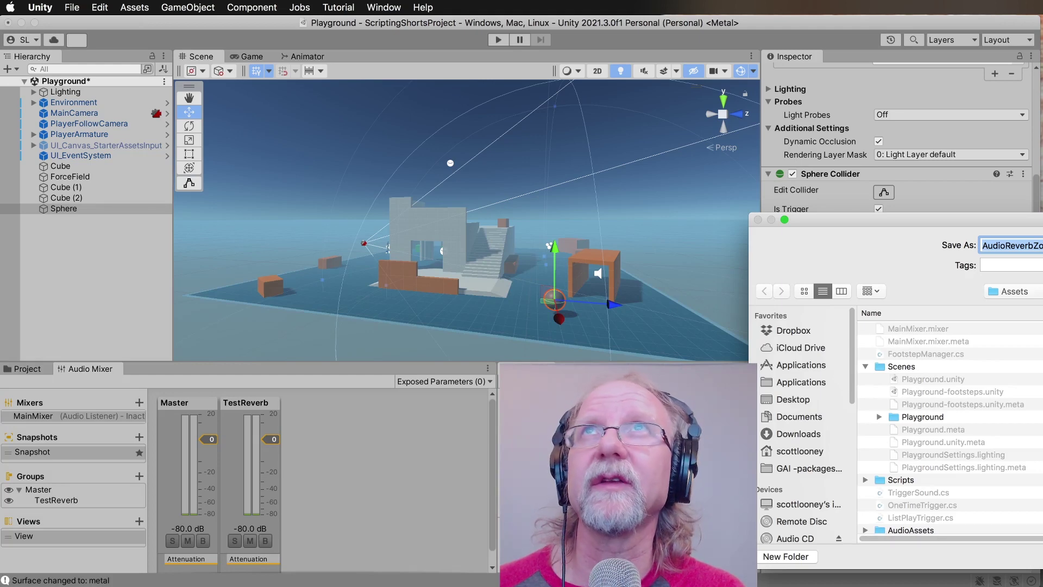
left_click_drag(893, 219, 481, 149)
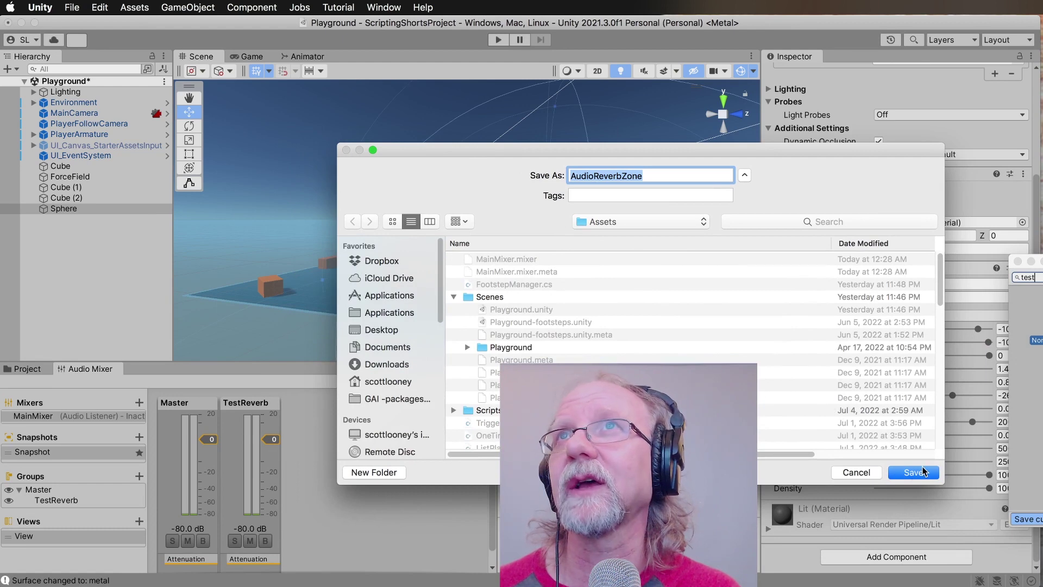
double_click(652, 175)
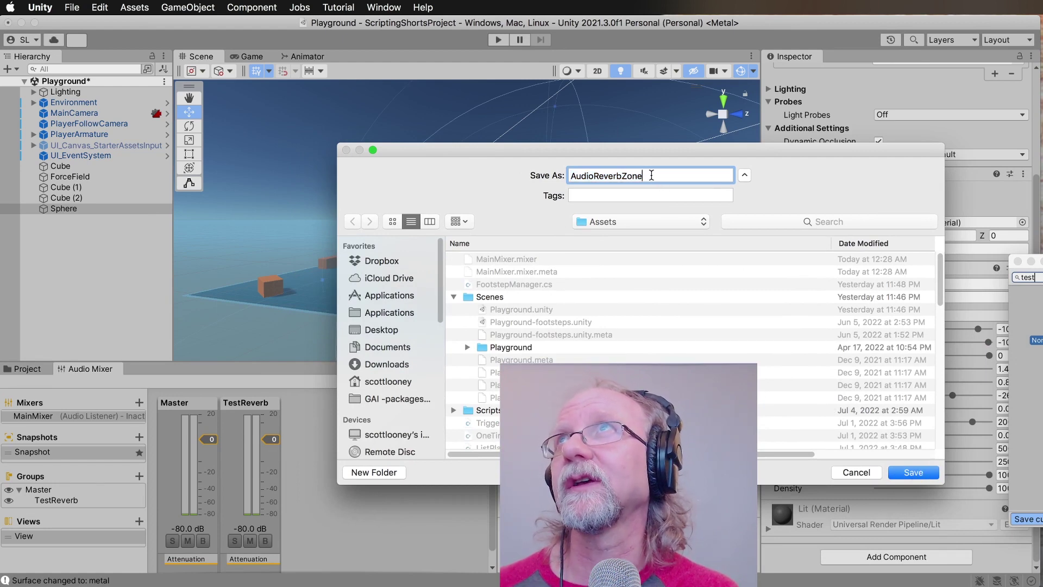
type("test")
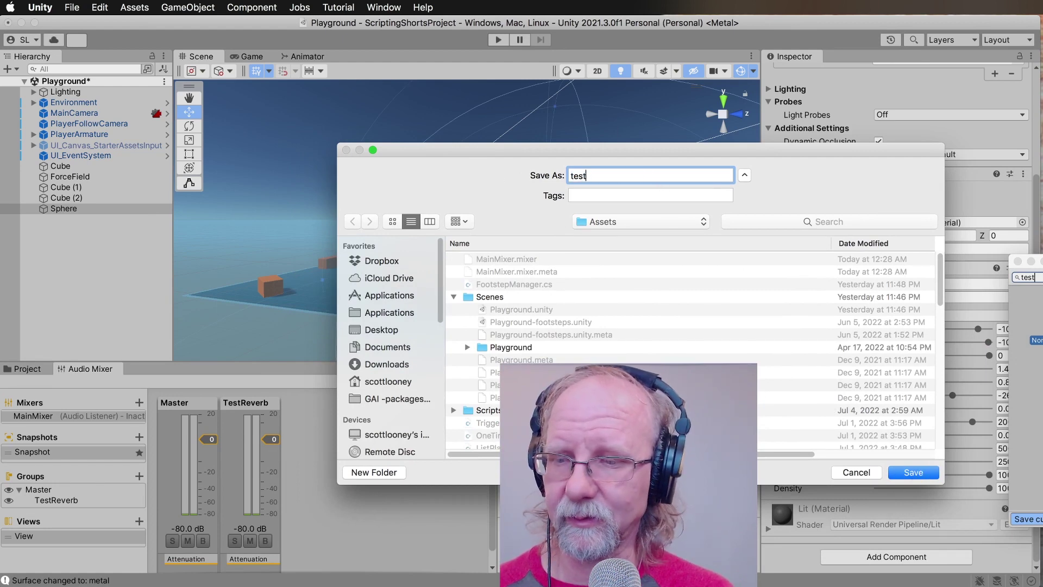
type("RTeverb")
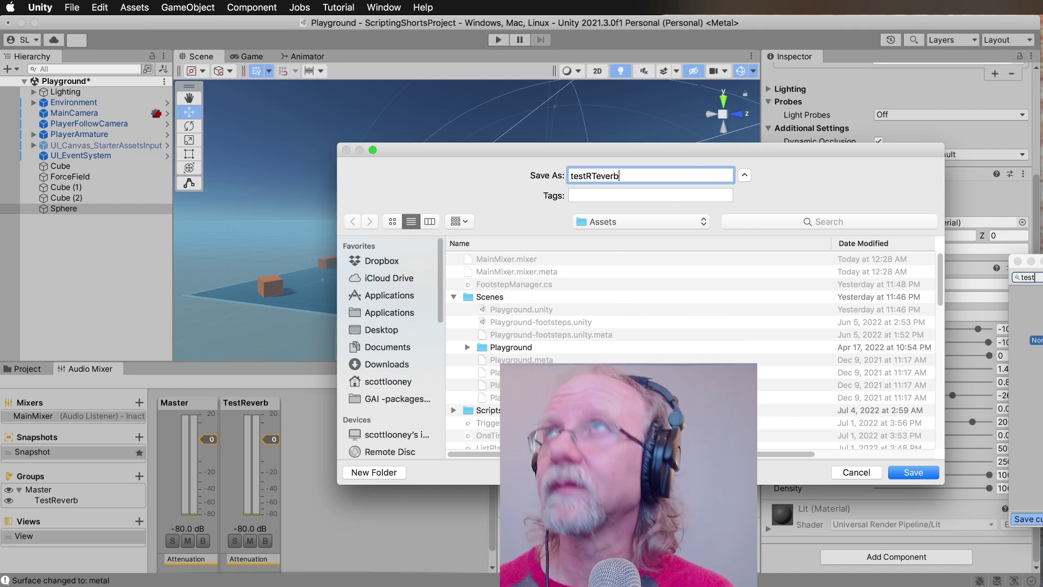
left_click(598, 175)
key("BackSpace")
left_click(915, 471)
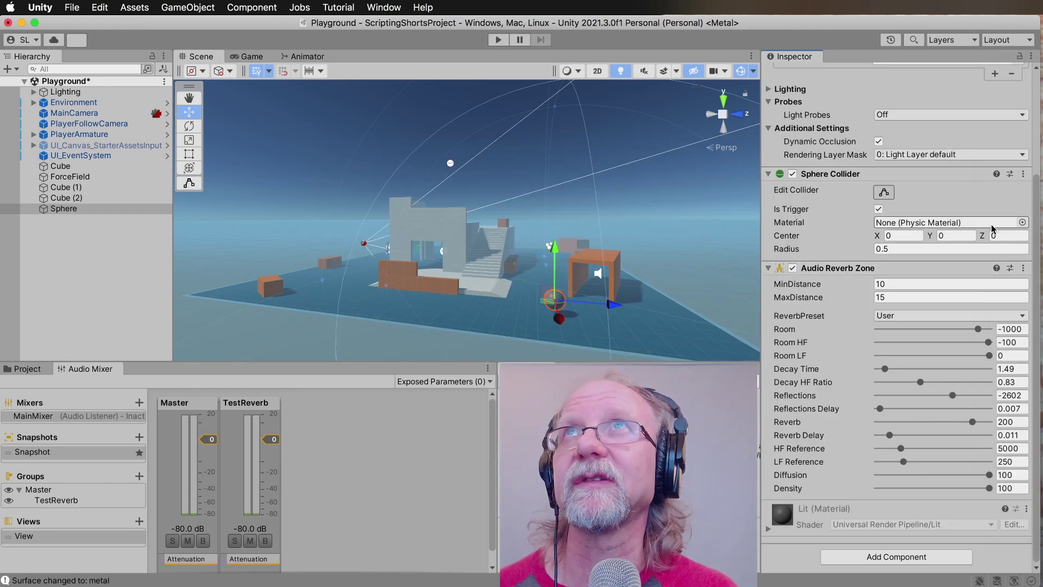
Set the zone's Decay HF Ratio 1.02, Reflections -6546, Reflections Delay 0.096, Reverb -3845, Reverb Delay 0.0329, HF Reference 10056, LF Reference 511, Diffusion 78.7 and Density 69.2.
left_click_drag(927, 385, 913, 409)
left_click_drag(972, 421, 957, 488)
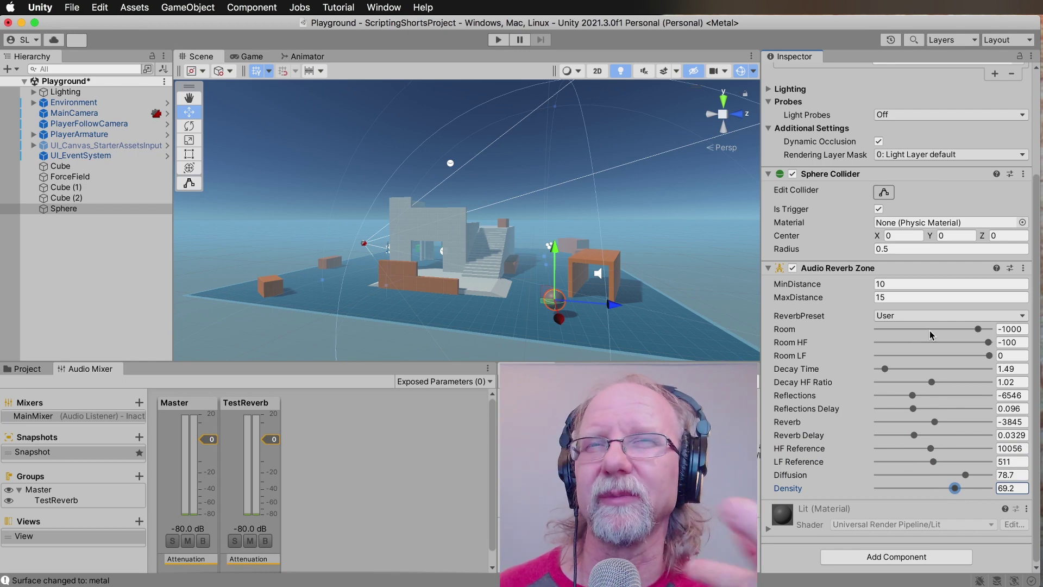
Apply the saved testReverb preset to the sphere's Audio Reverb Zone and close the preset selector.
left_click(1013, 268)
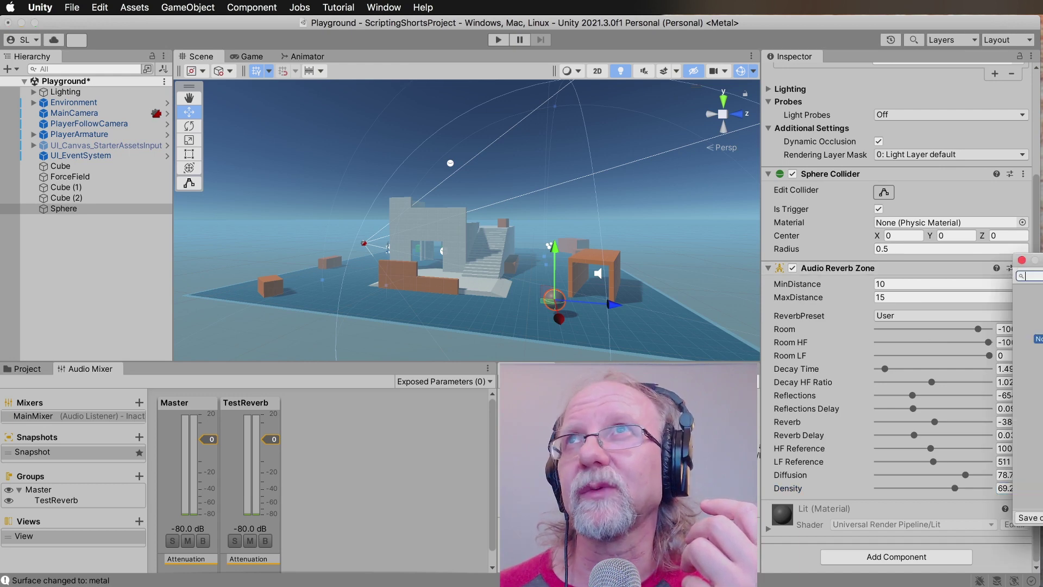
key("Down")
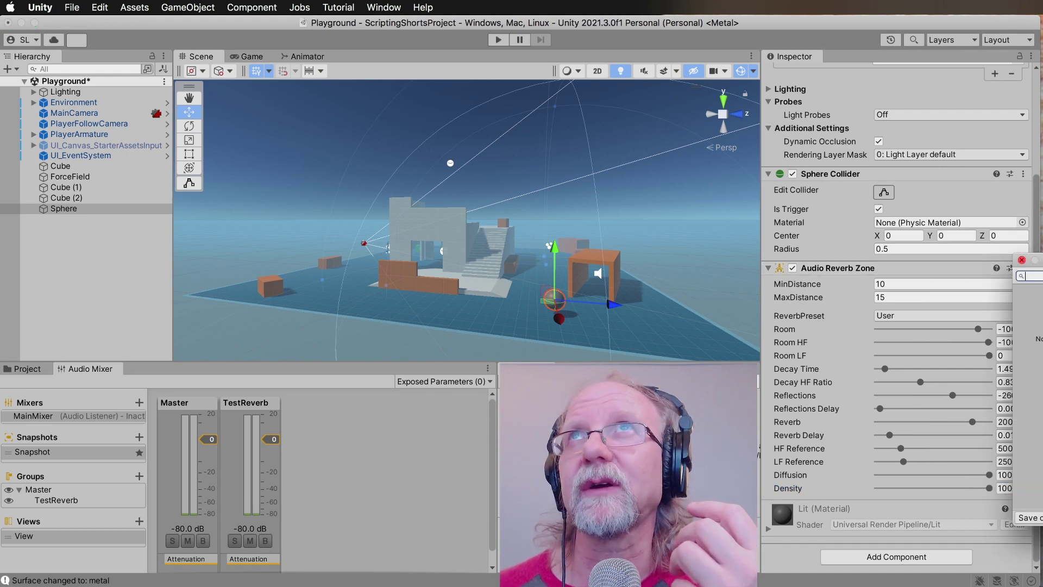
left_click_drag(1035, 260, 689, 209)
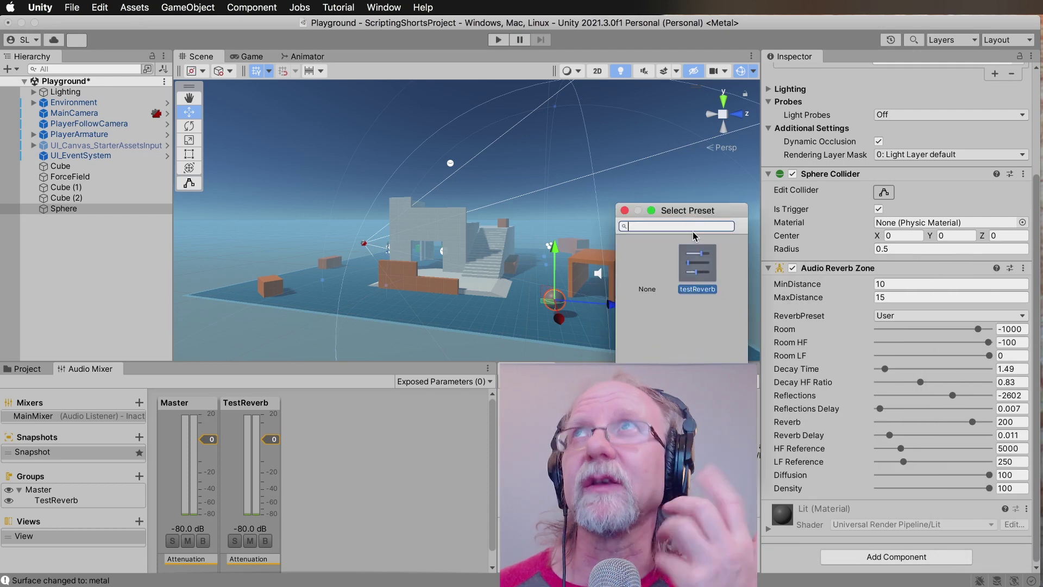
left_click(625, 211)
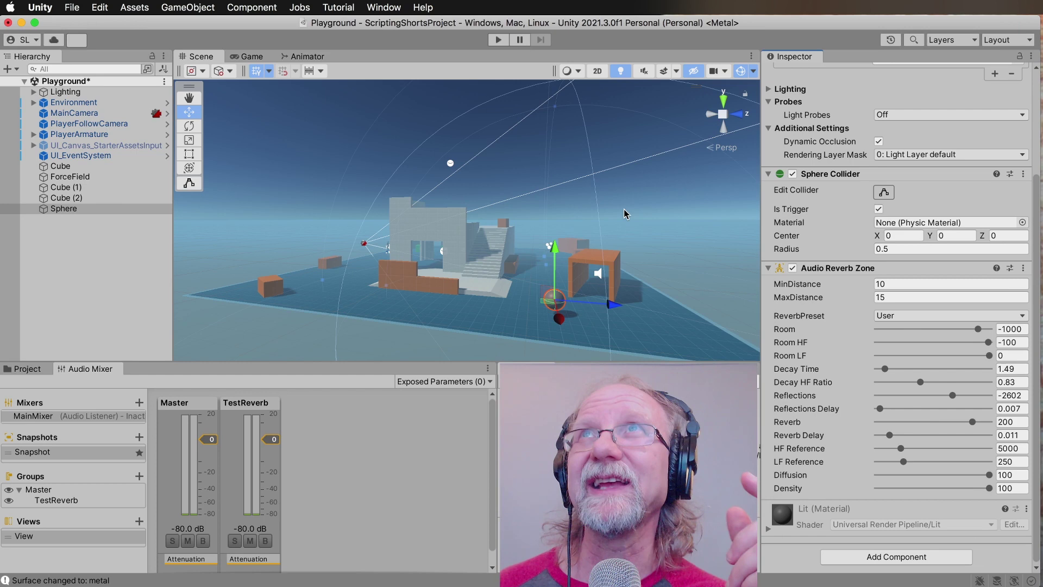
left_click(968, 317)
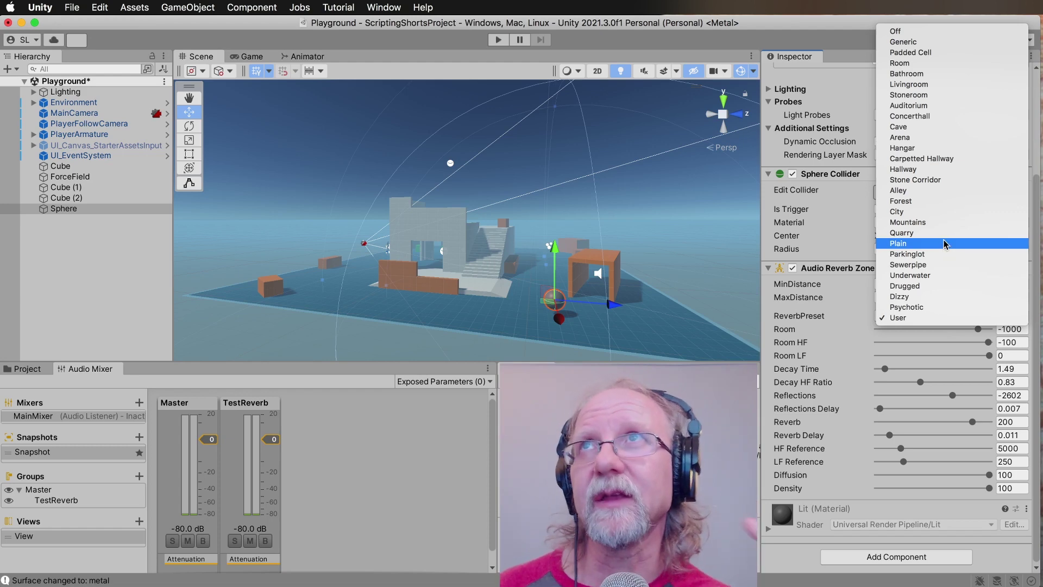
left_click(854, 294)
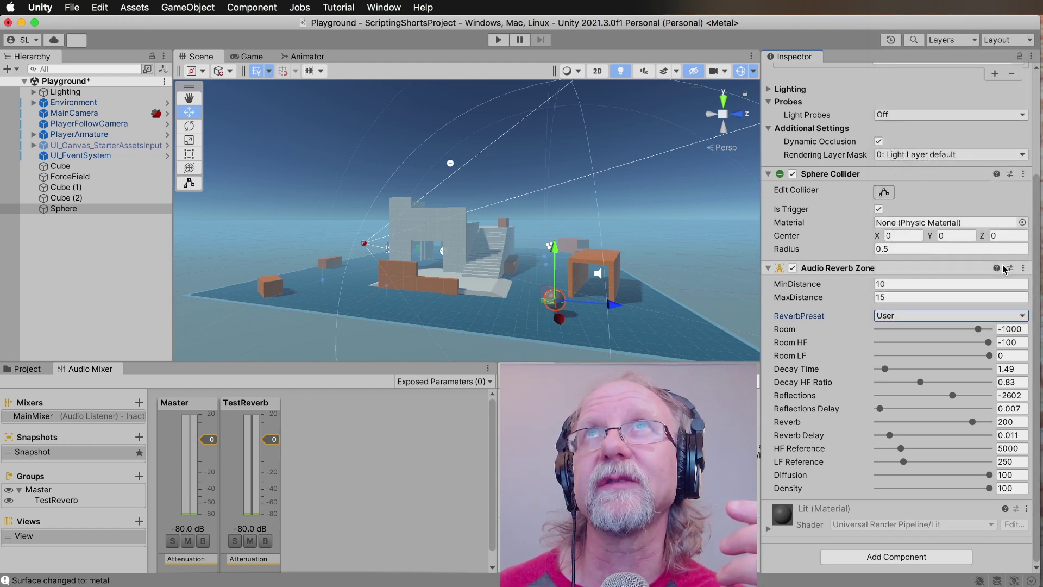